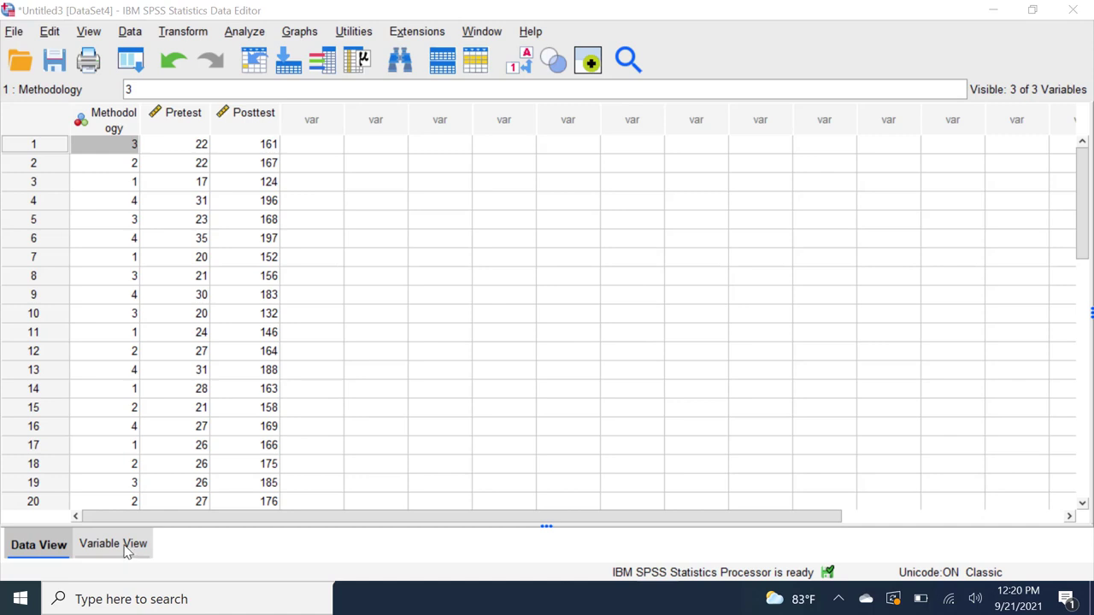
Examine the value labels defined for the Methodology variable.
click(127, 547)
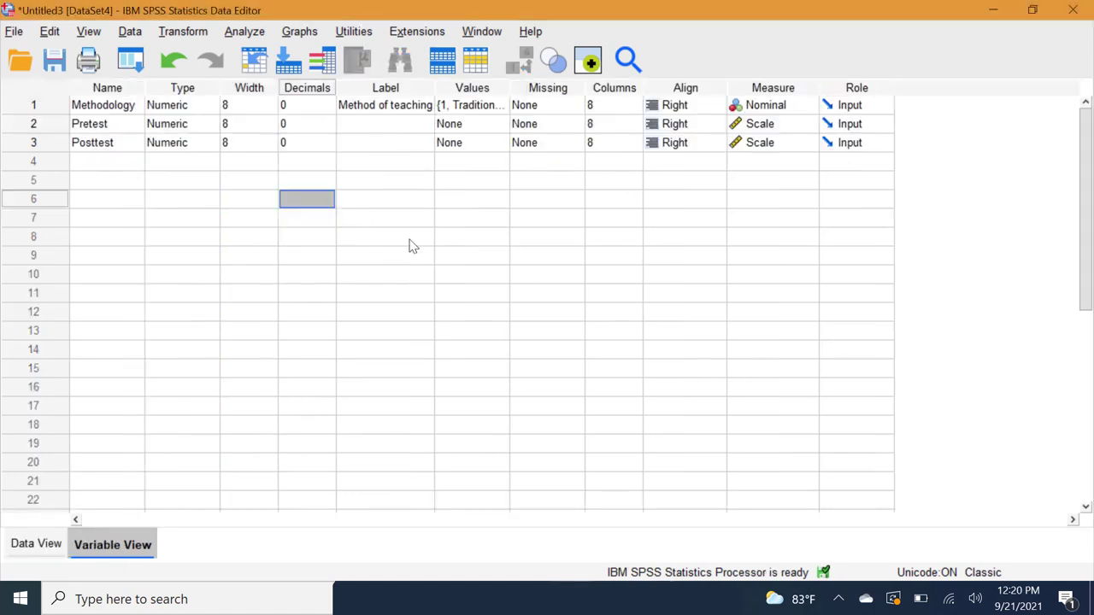
click(493, 106)
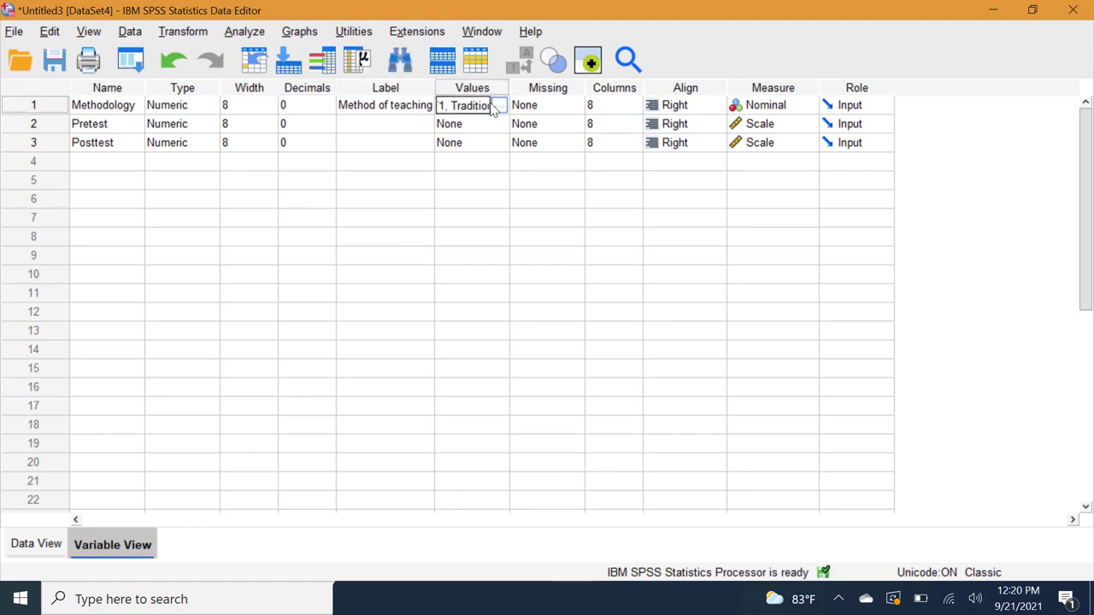
click(500, 106)
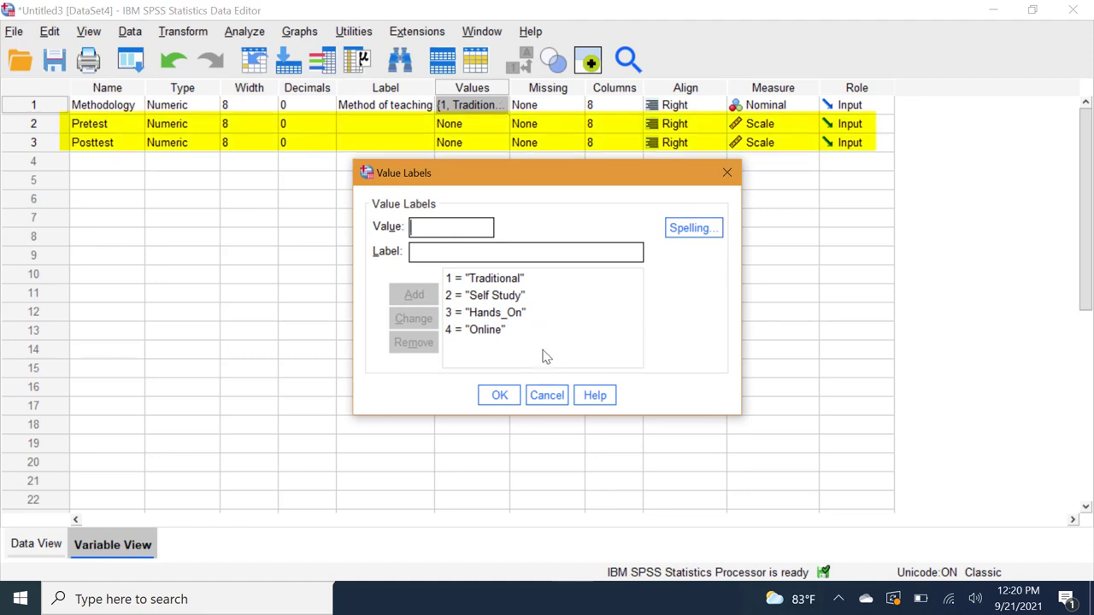
click(500, 397)
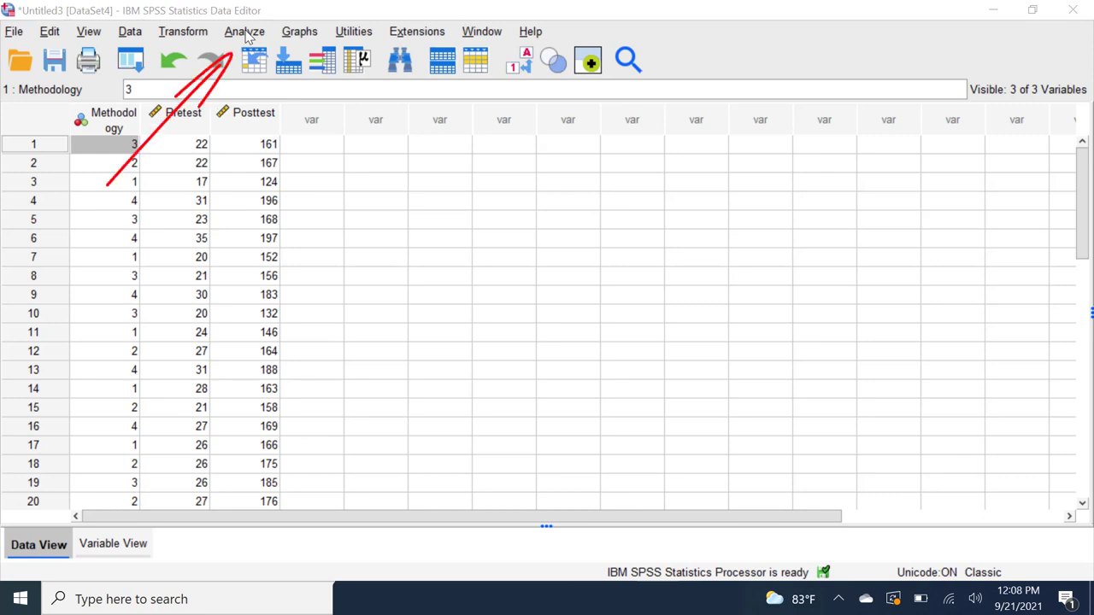
Set up an Explore analysis with Pretest and Posttest as the dependent variables.
click(244, 31)
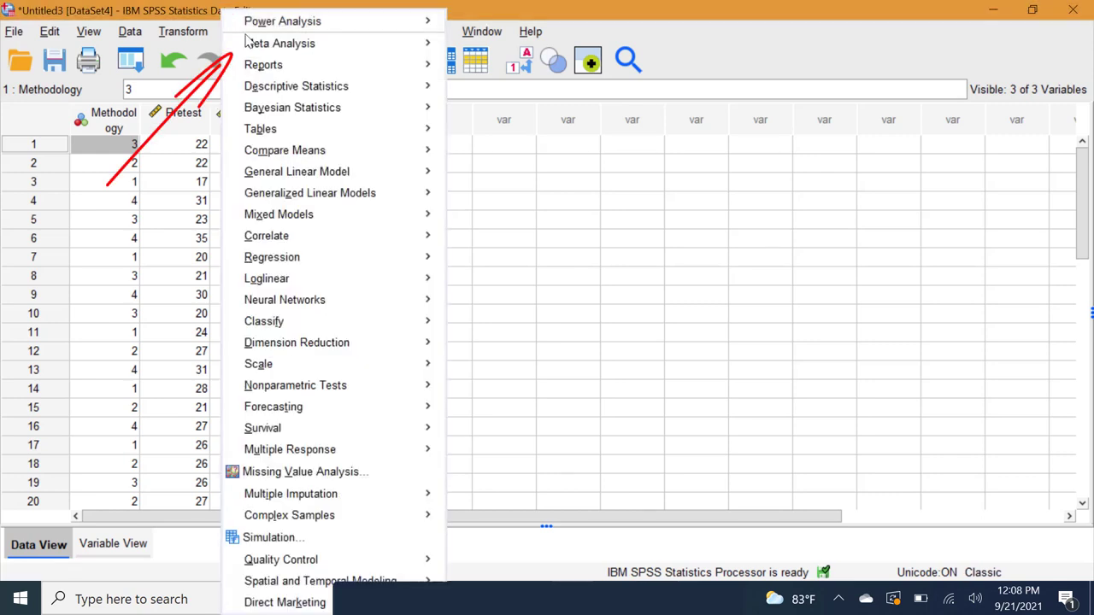
mouse_move(267, 89)
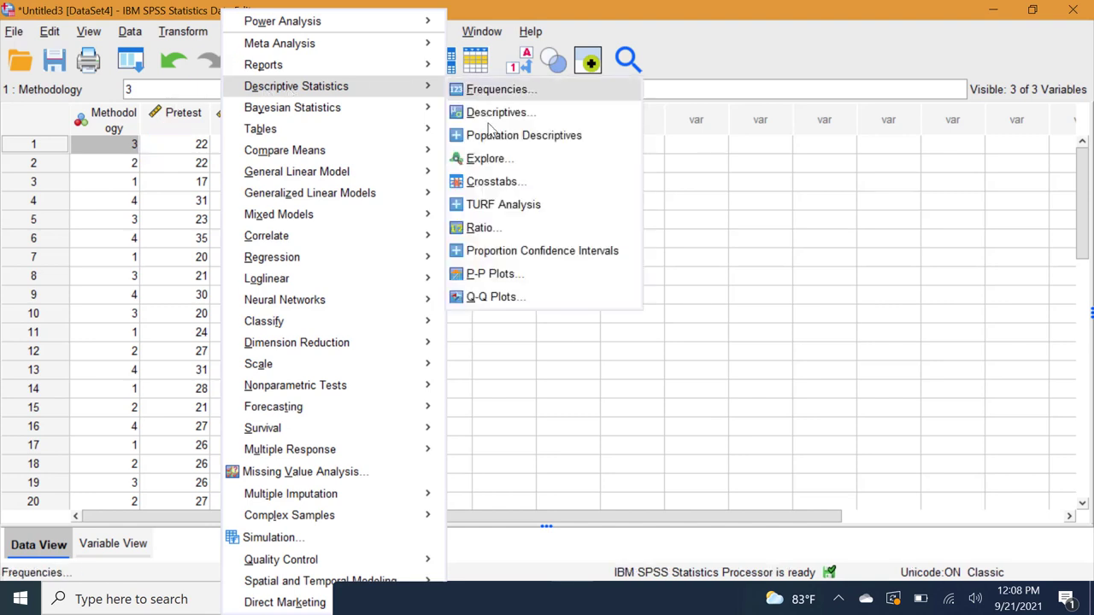
click(490, 159)
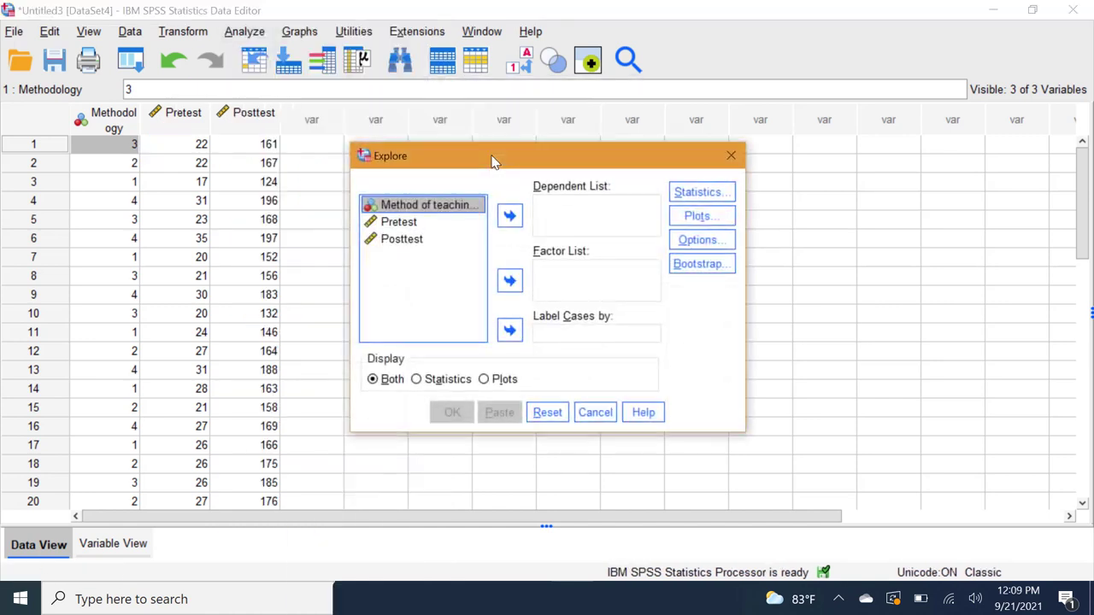
click(422, 221)
click(510, 217)
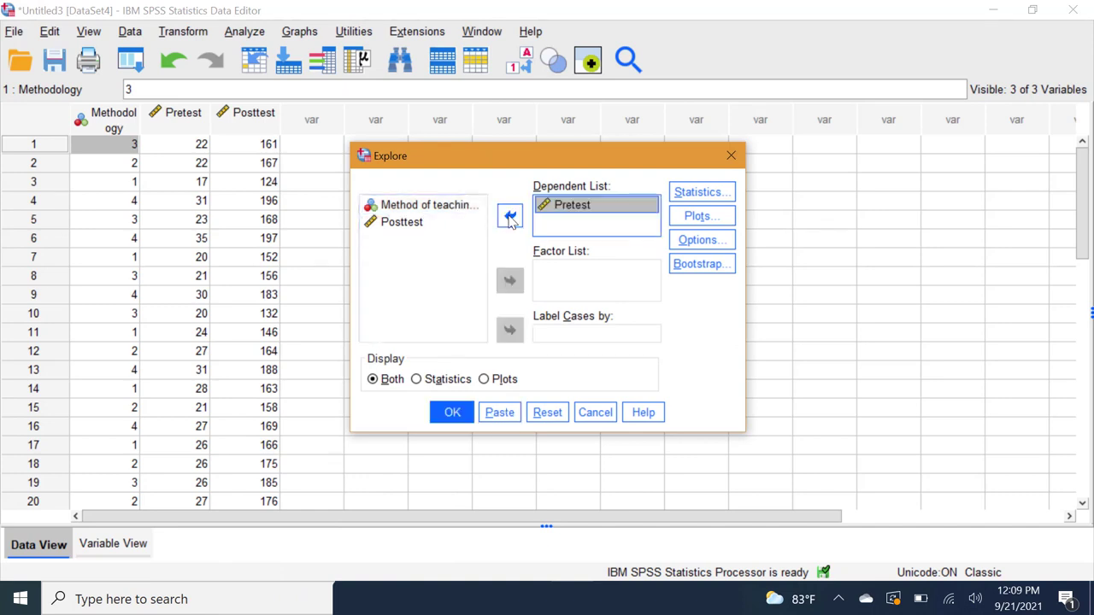
click(402, 223)
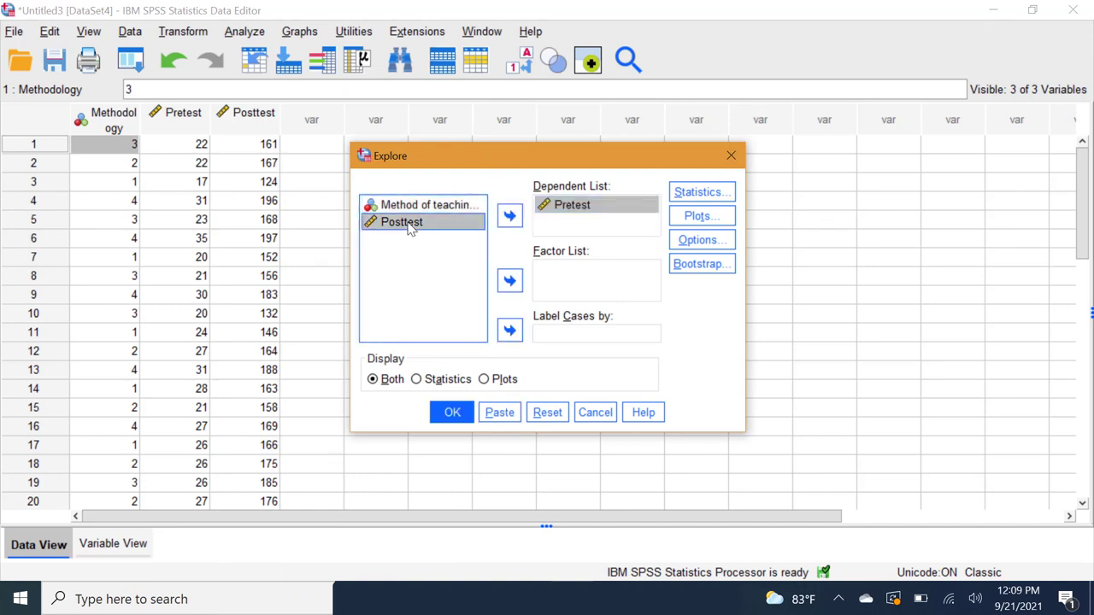
click(510, 217)
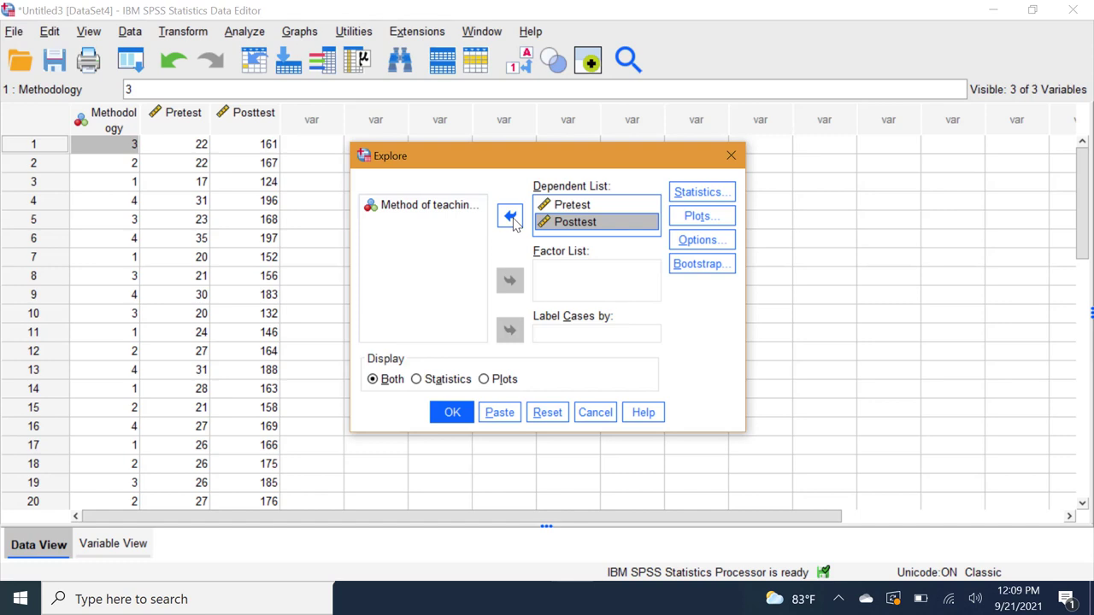
Include histograms and normality plots with tests in the Explore plots, and run the analysis.
click(701, 197)
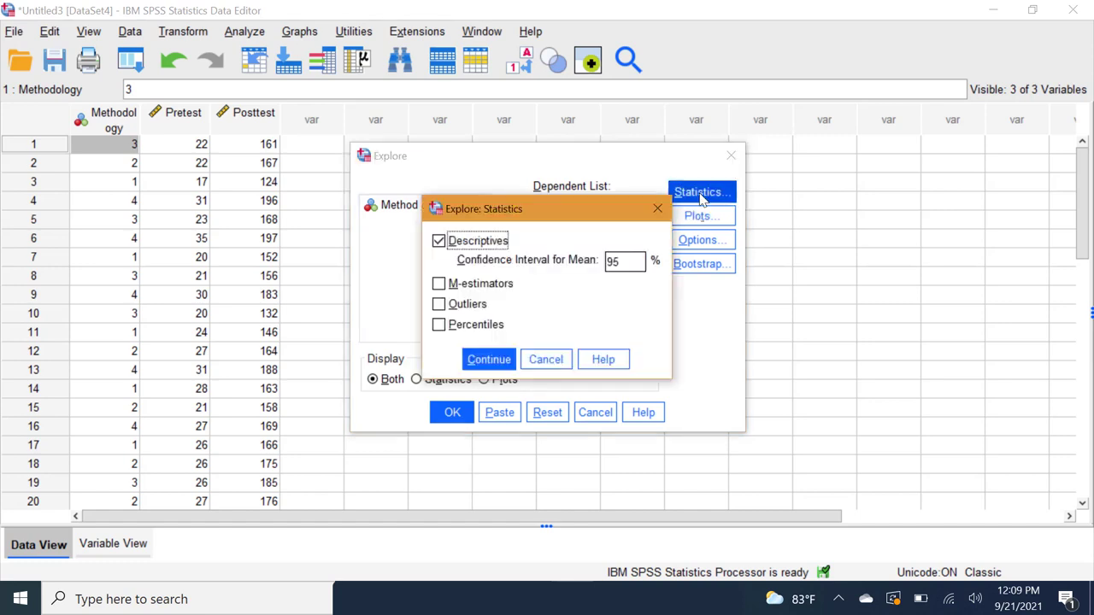
click(559, 361)
click(698, 221)
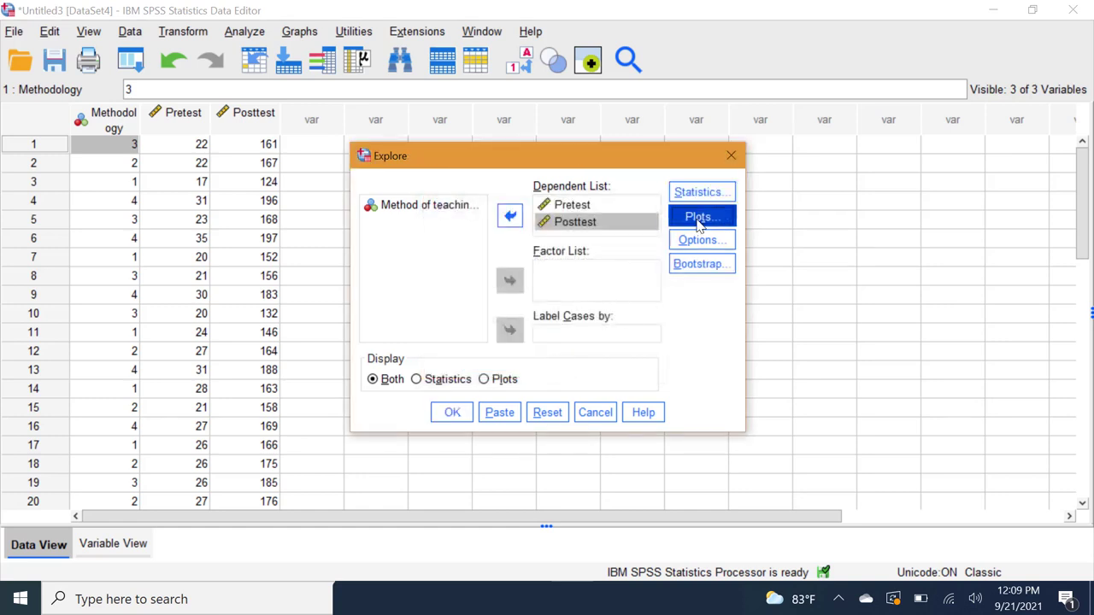
click(585, 223)
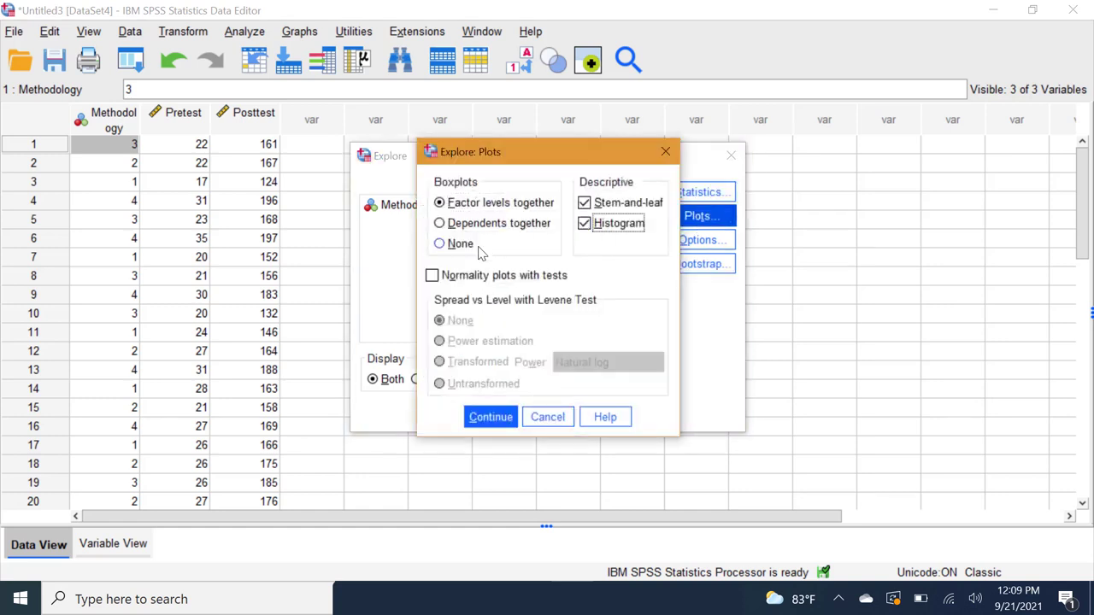
click(433, 275)
click(501, 418)
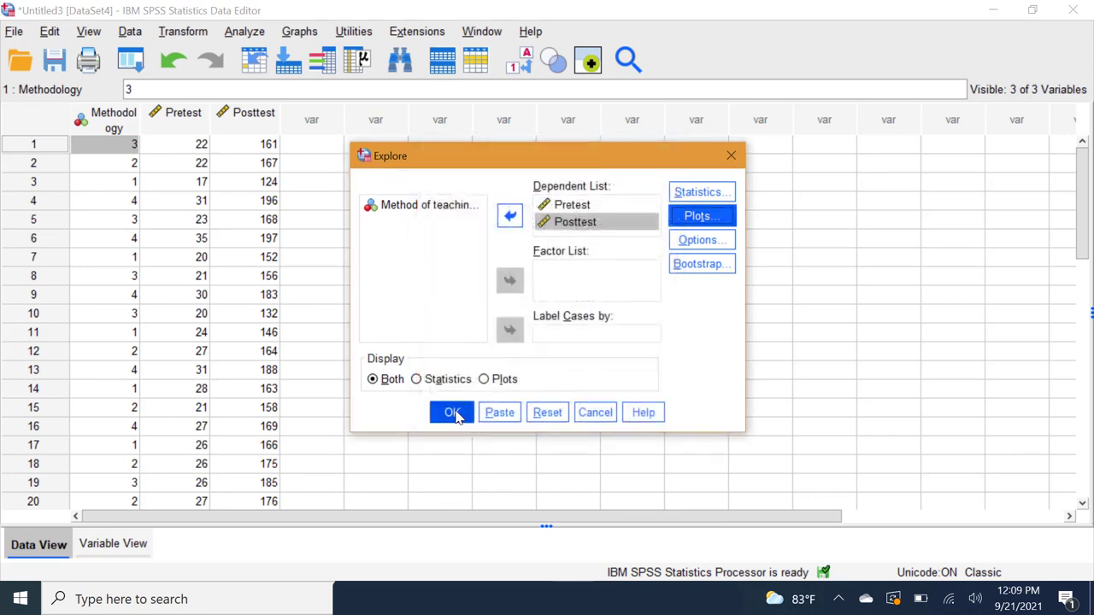
click(453, 413)
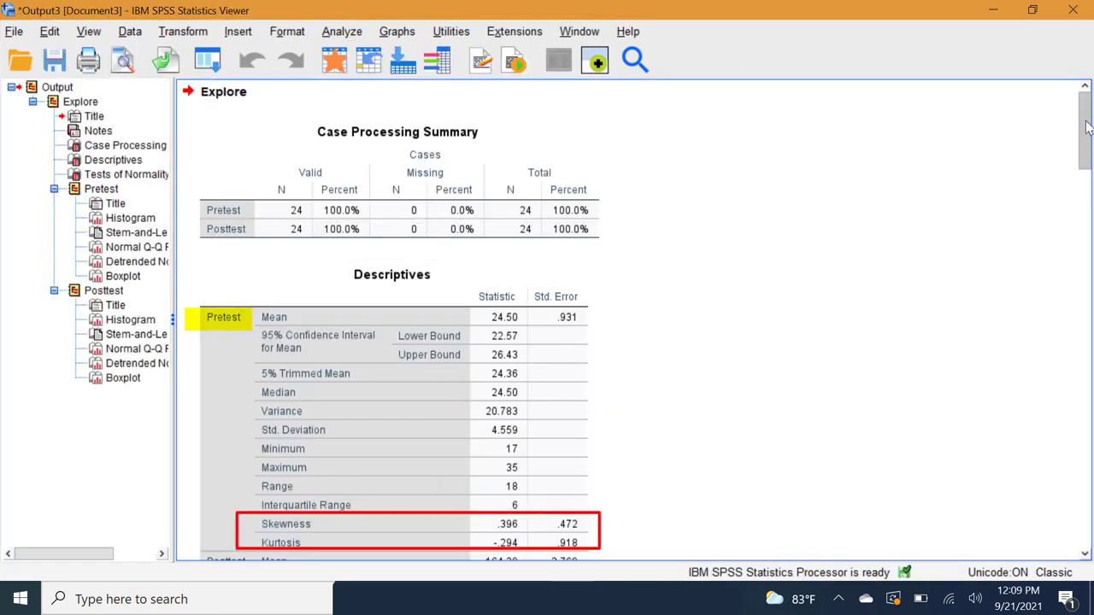
Examine the skewness and kurtosis, the Tests of Normality and the Pretest plots in the Explore output.
drag(1087, 126, 1087, 181)
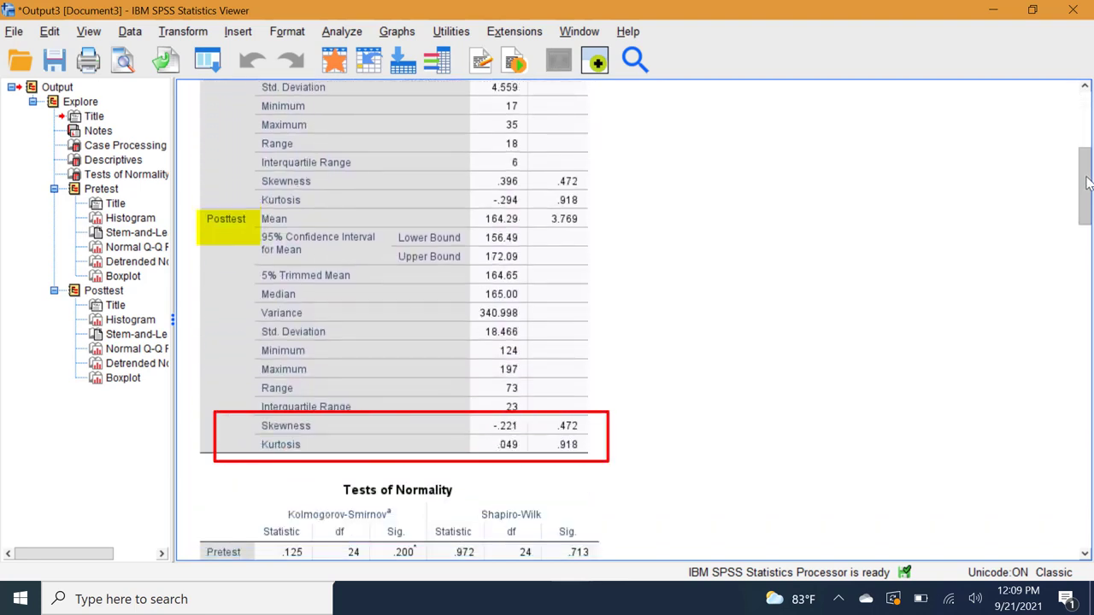
drag(1087, 181, 1089, 227)
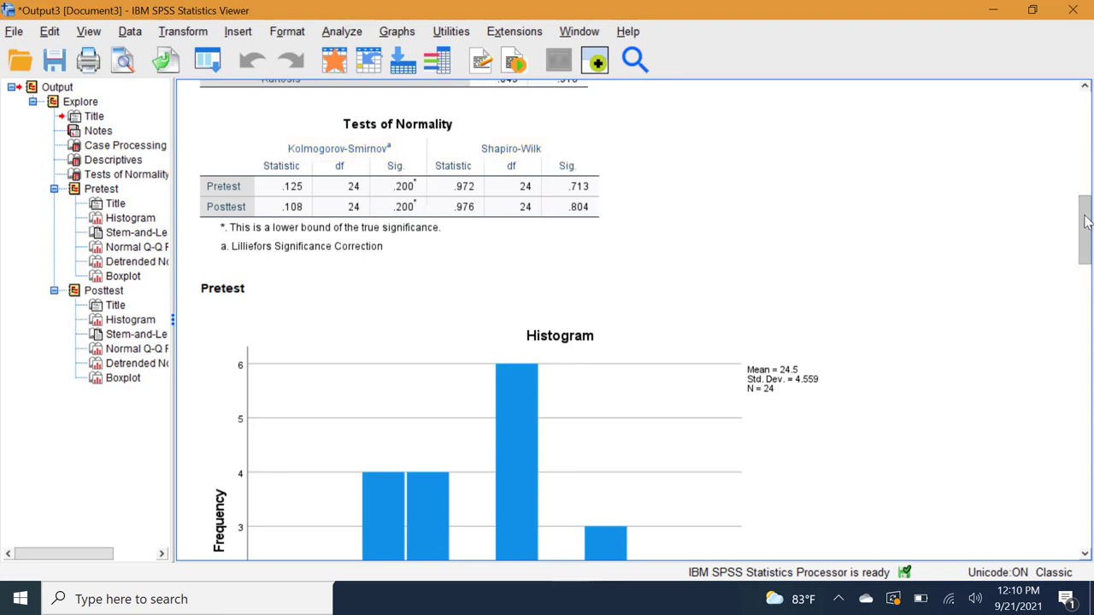
drag(1086, 220, 1087, 250)
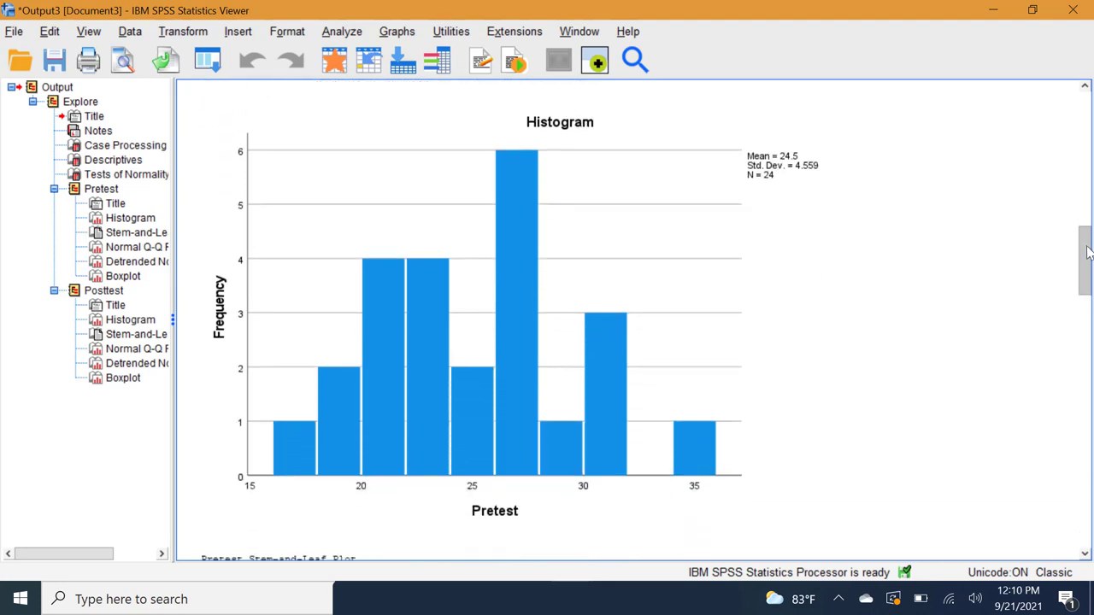
drag(1087, 250, 1090, 322)
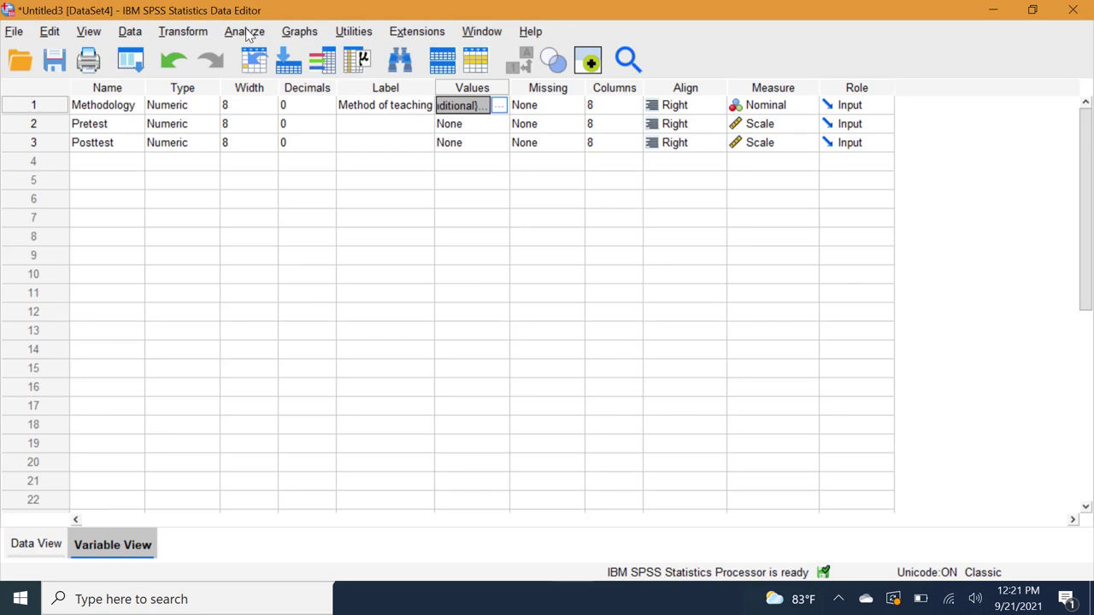
Set up a Univariate general linear model with Posttest as dependent variable, Method of teaching as fixed factor and Pretest as covariate.
click(245, 32)
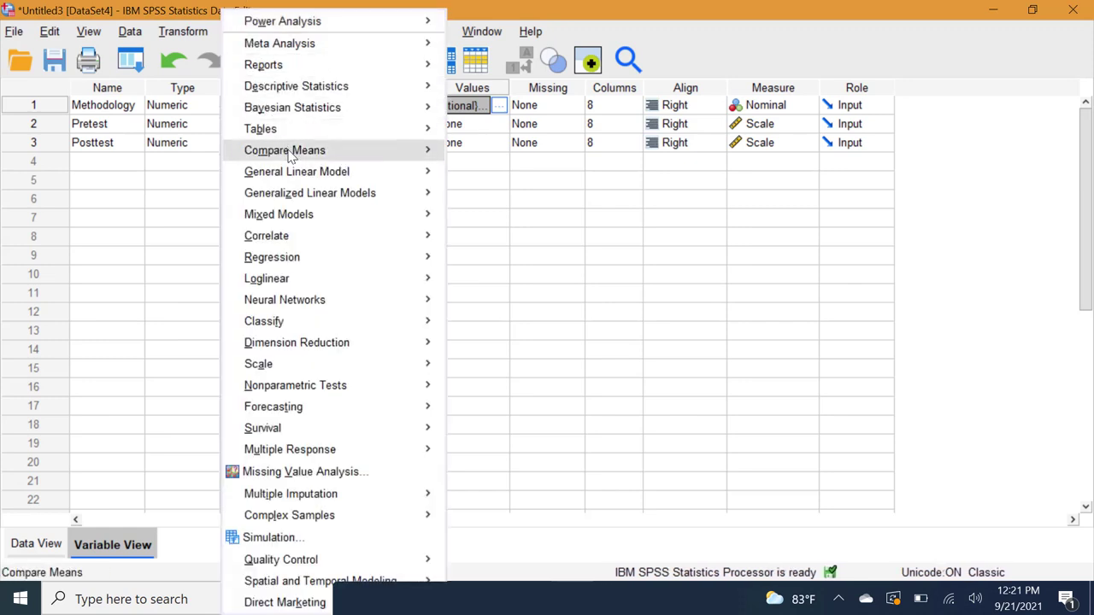
mouse_move(293, 174)
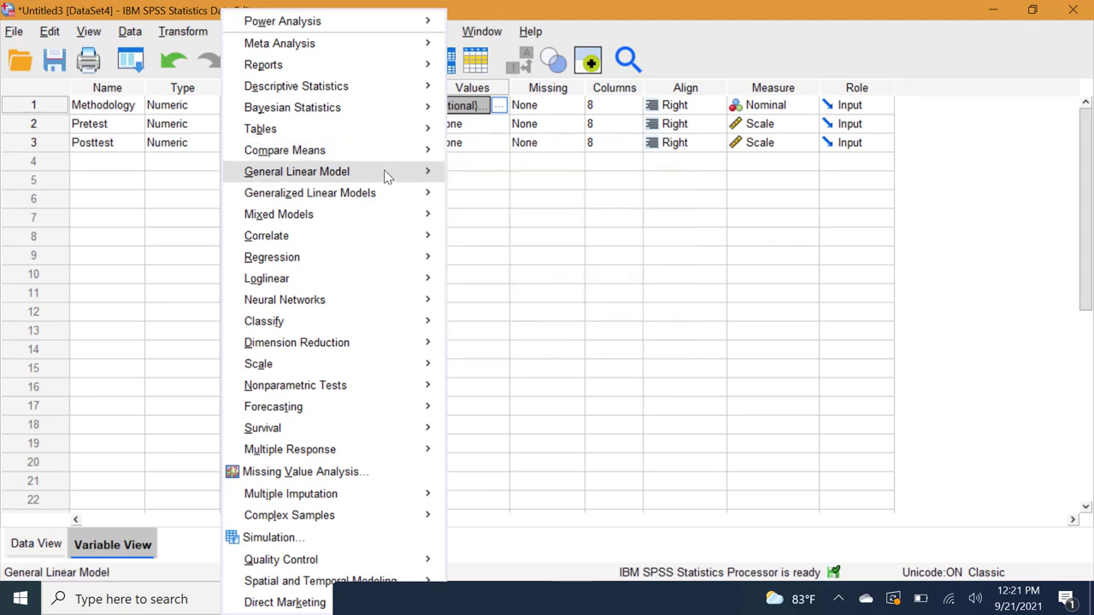
click(487, 175)
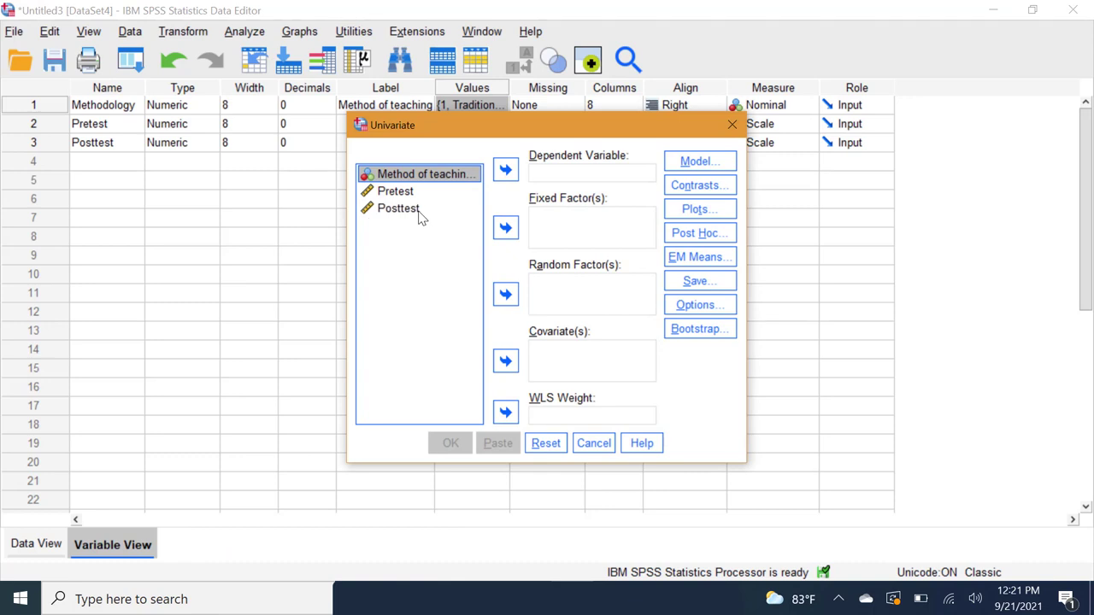
click(420, 212)
click(505, 170)
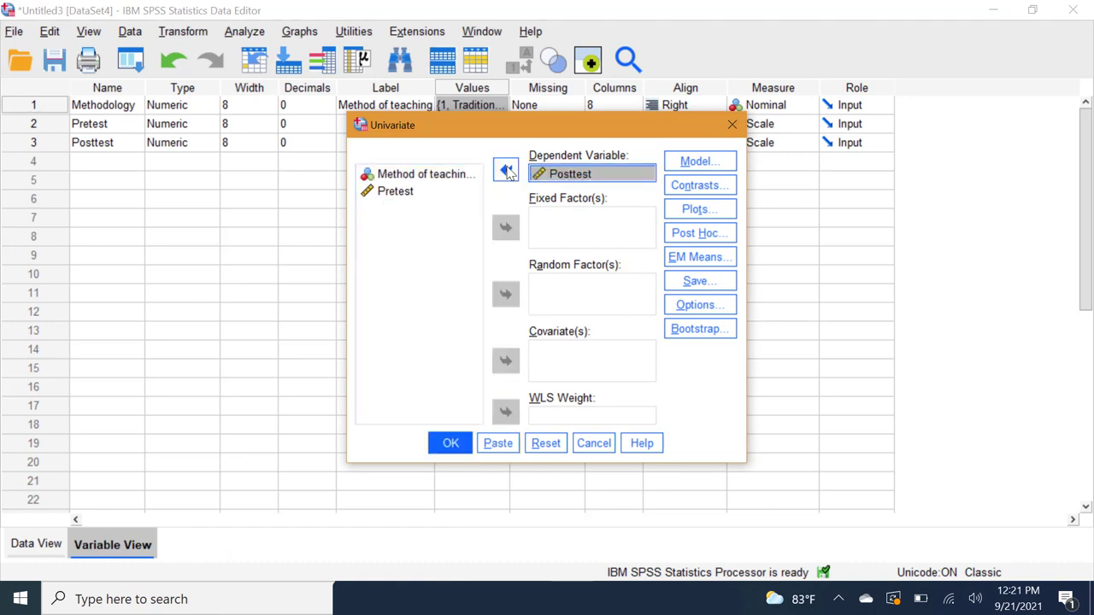
click(409, 177)
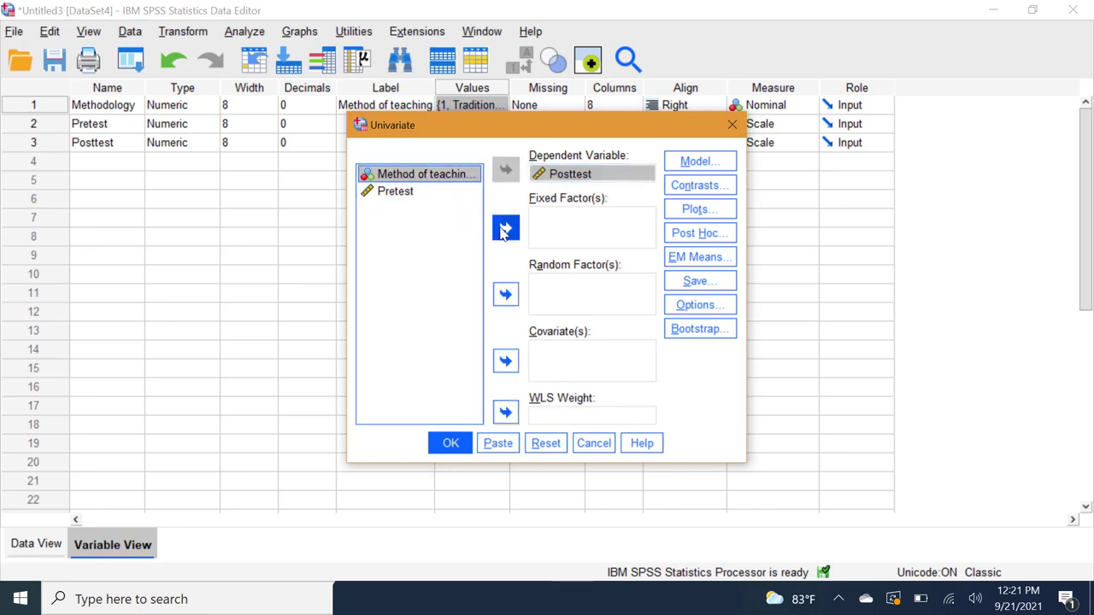
click(504, 229)
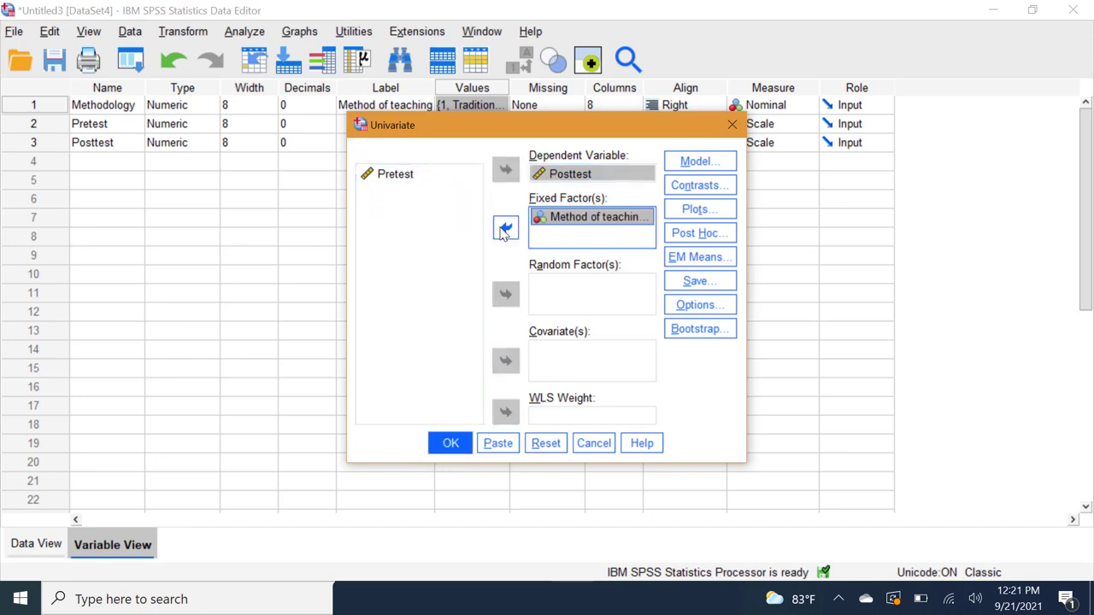
click(392, 182)
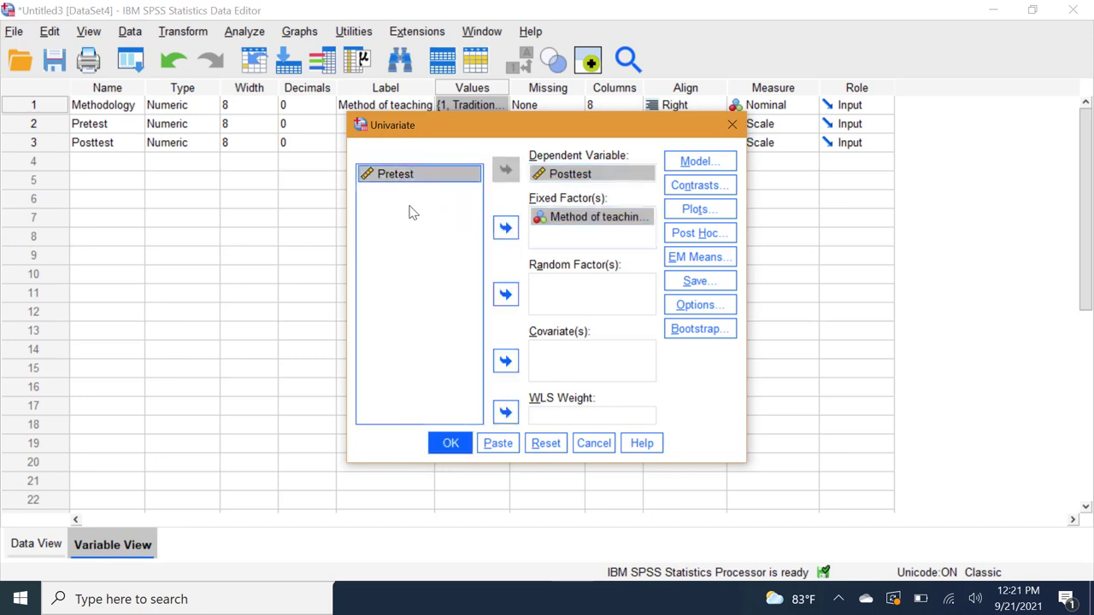
click(505, 363)
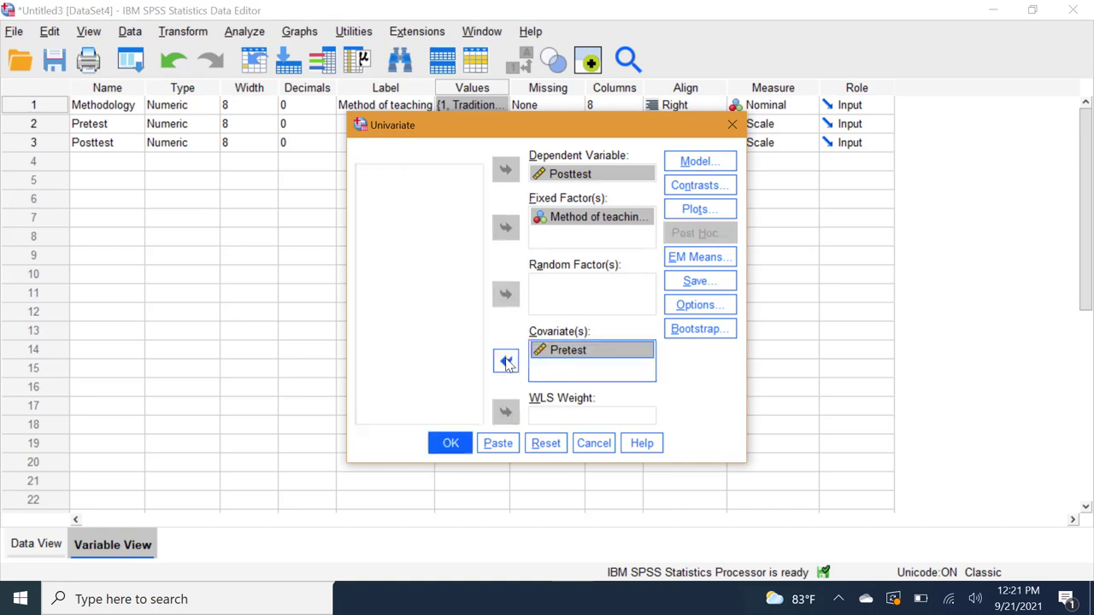
Specify a built-terms model containing Methodology, Pretest and the Methodology*Pretest interaction.
click(701, 165)
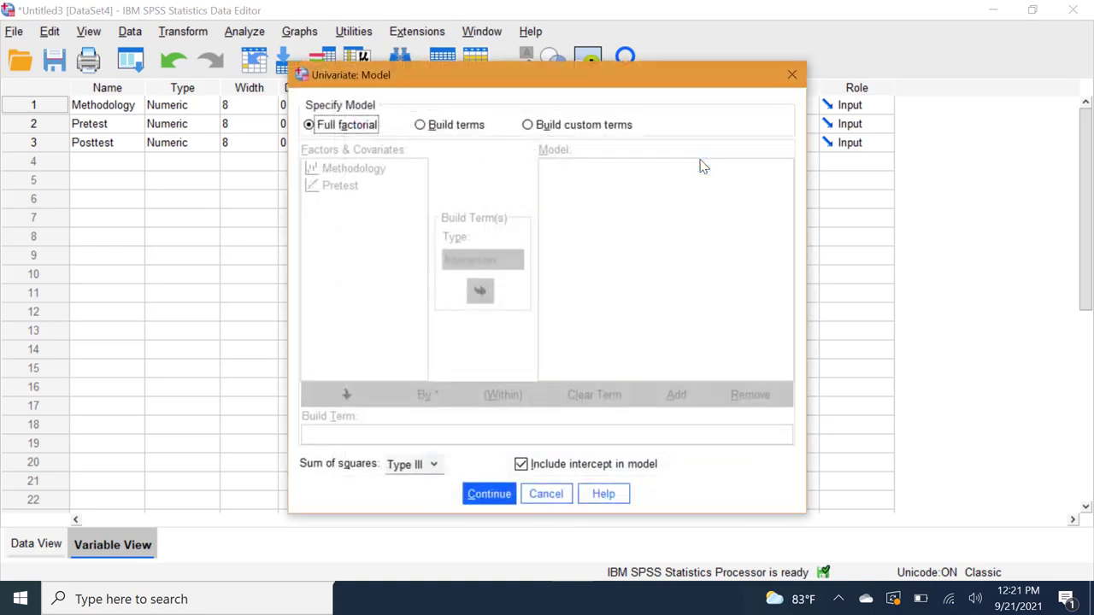
click(421, 126)
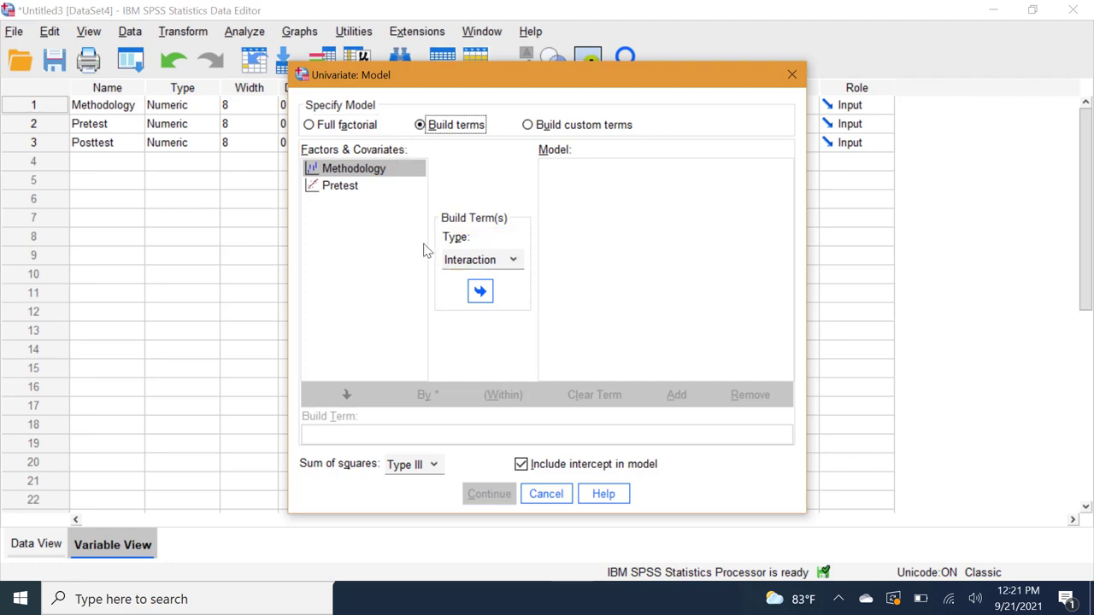
click(480, 293)
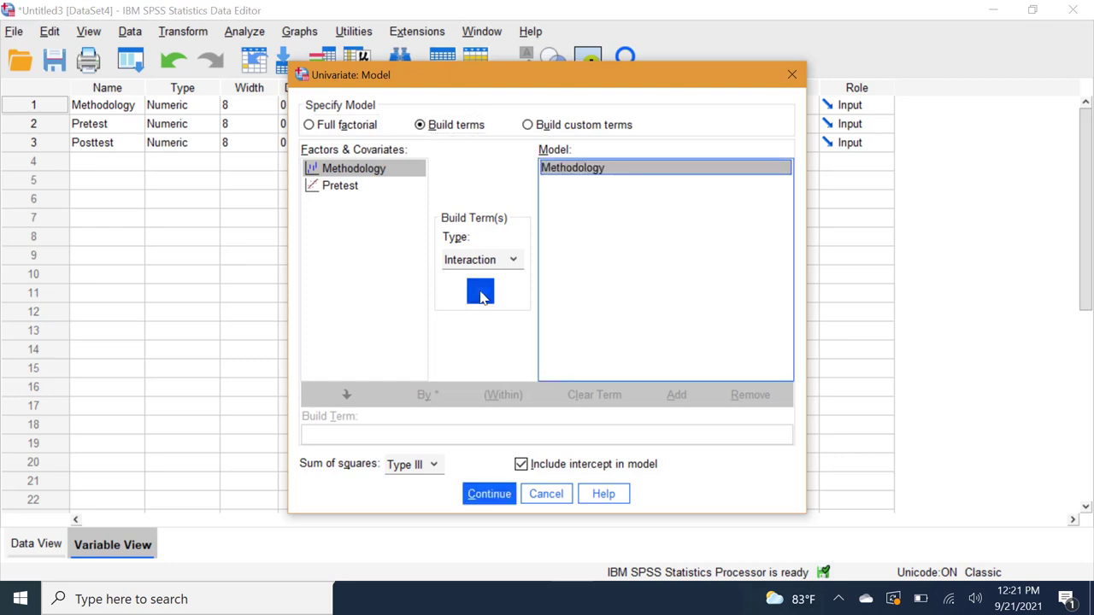
click(341, 194)
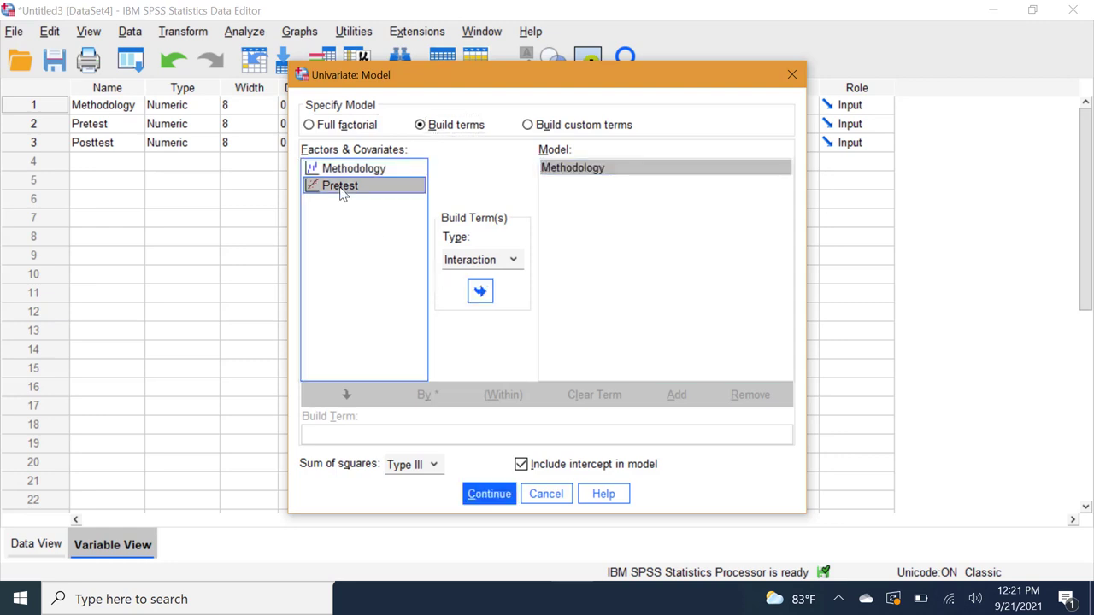
click(480, 293)
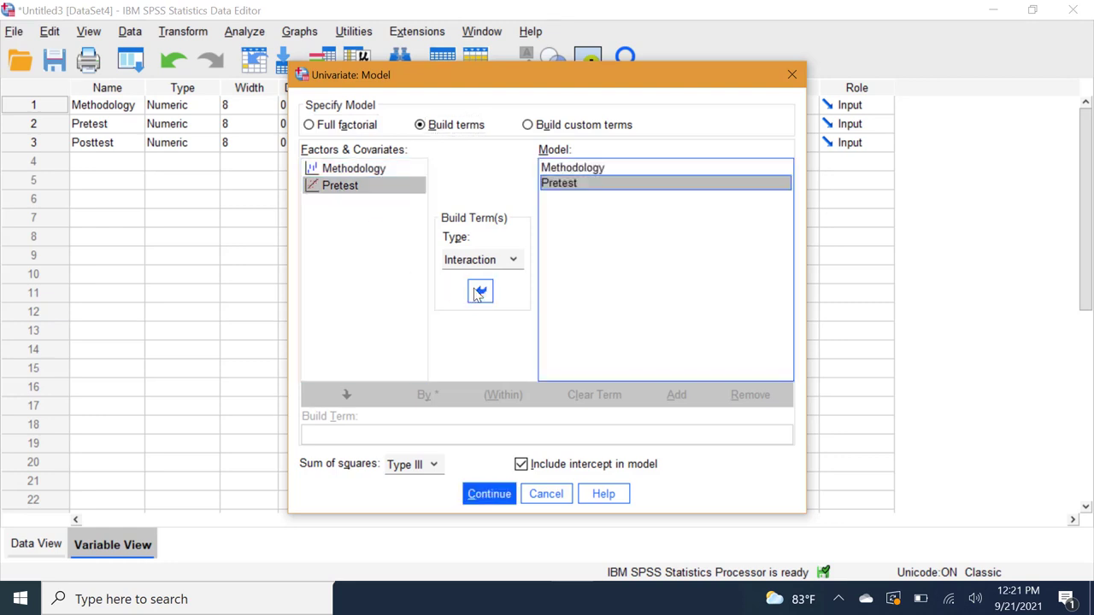
ctrl+click(349, 194)
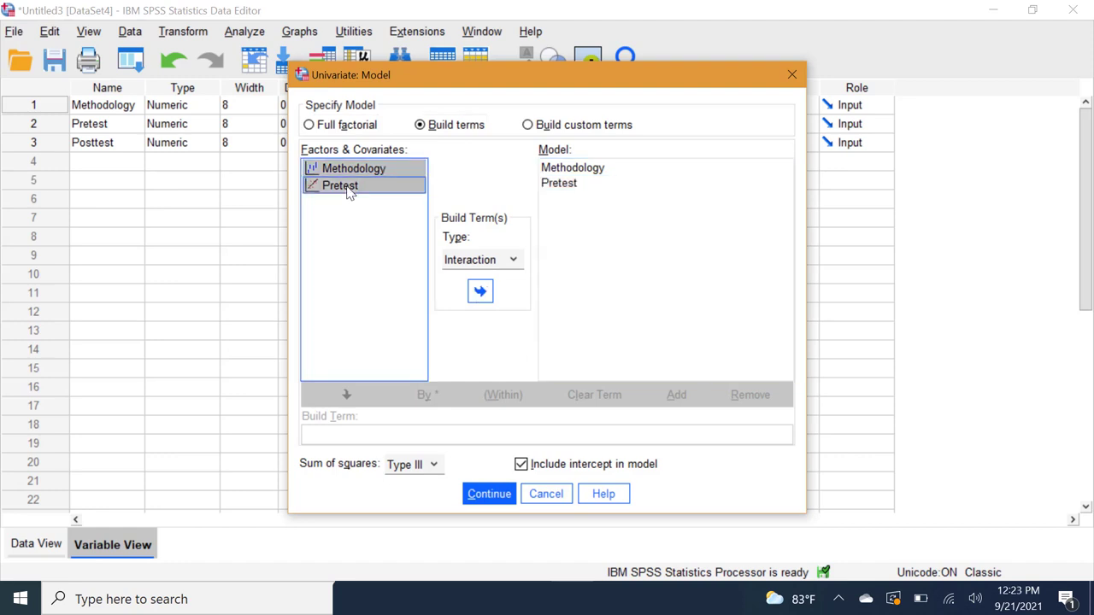
click(480, 292)
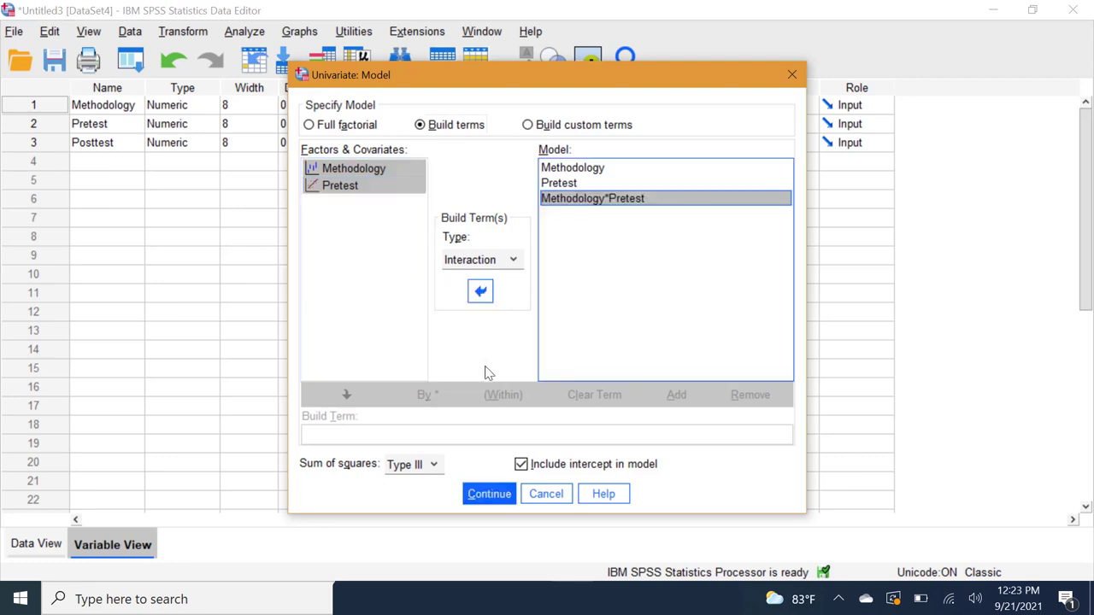
click(490, 495)
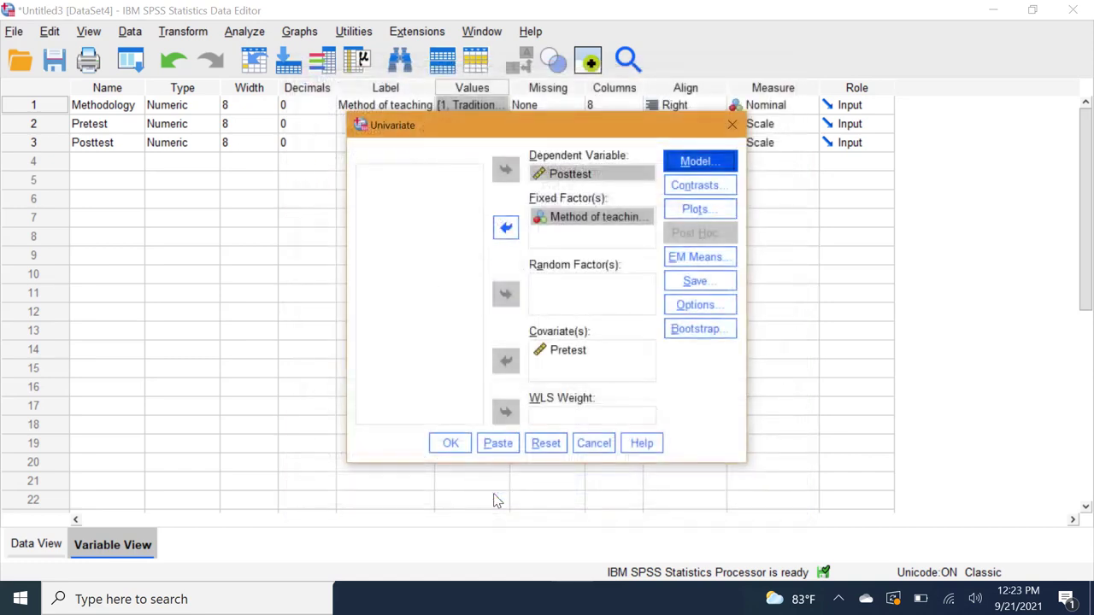
Run the Univariate analysis with the Methodology*Pretest interaction, and close its output without saving.
click(451, 443)
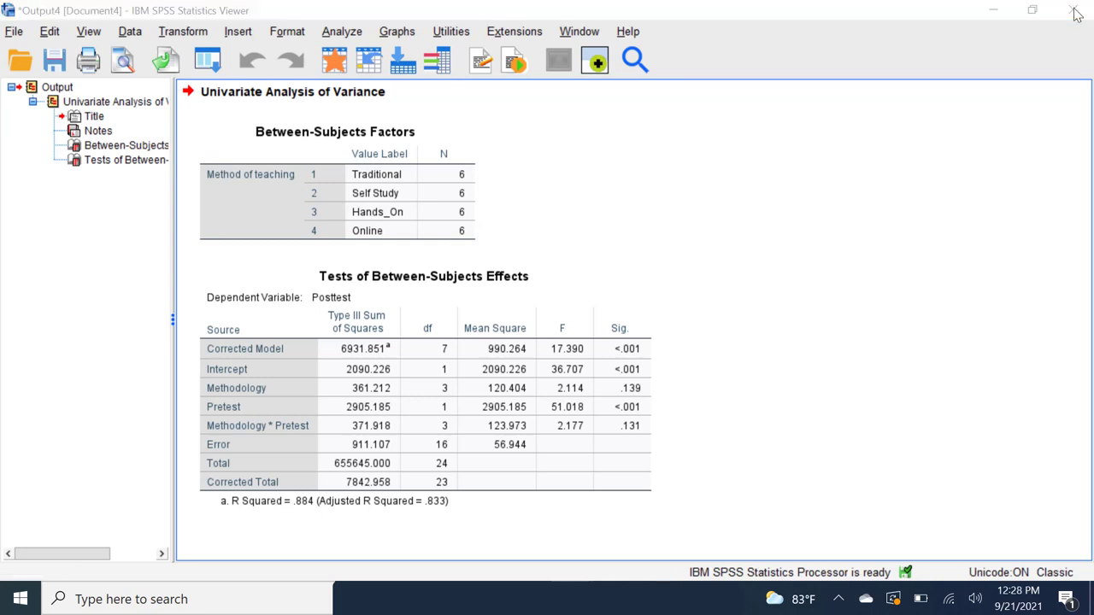
click(1075, 13)
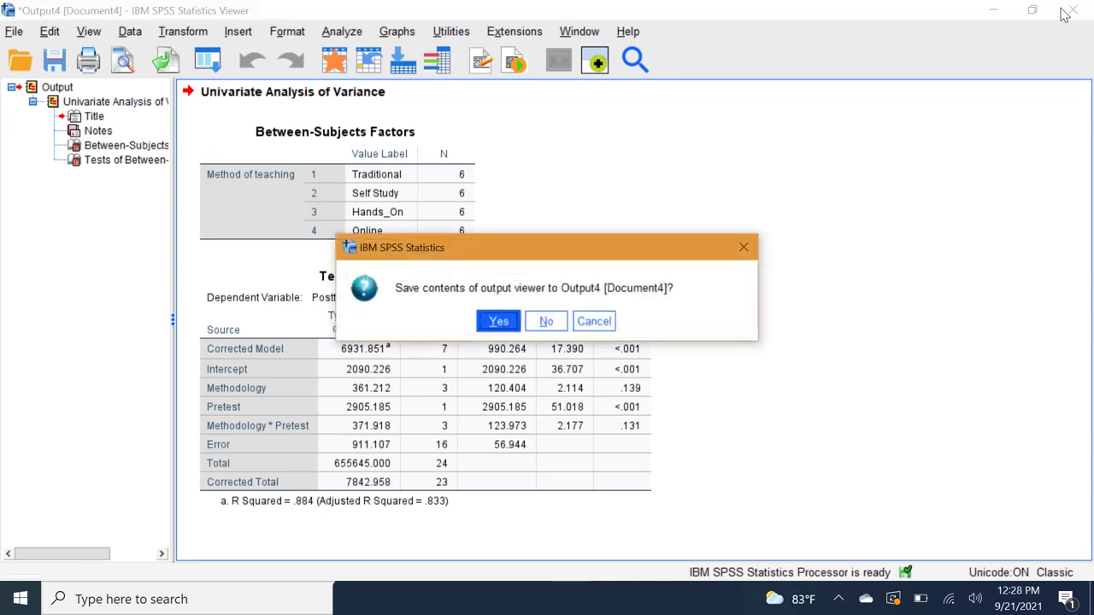
click(547, 321)
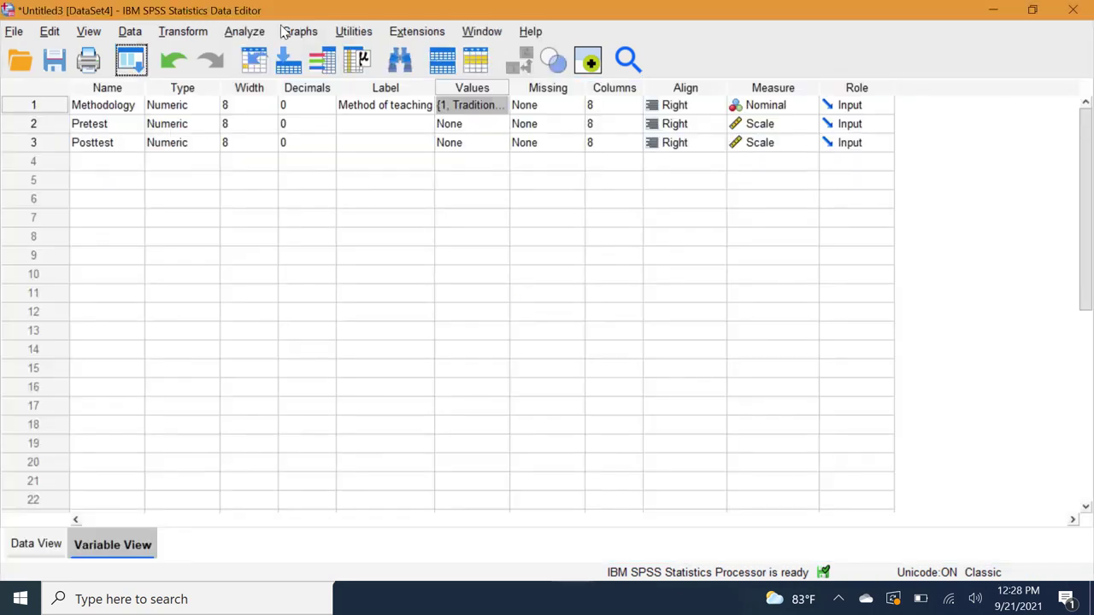
Reset the Univariate general linear model and assign Posttest as dependent variable, Method of teaching as fixed factor and Pretest as covariate.
click(245, 32)
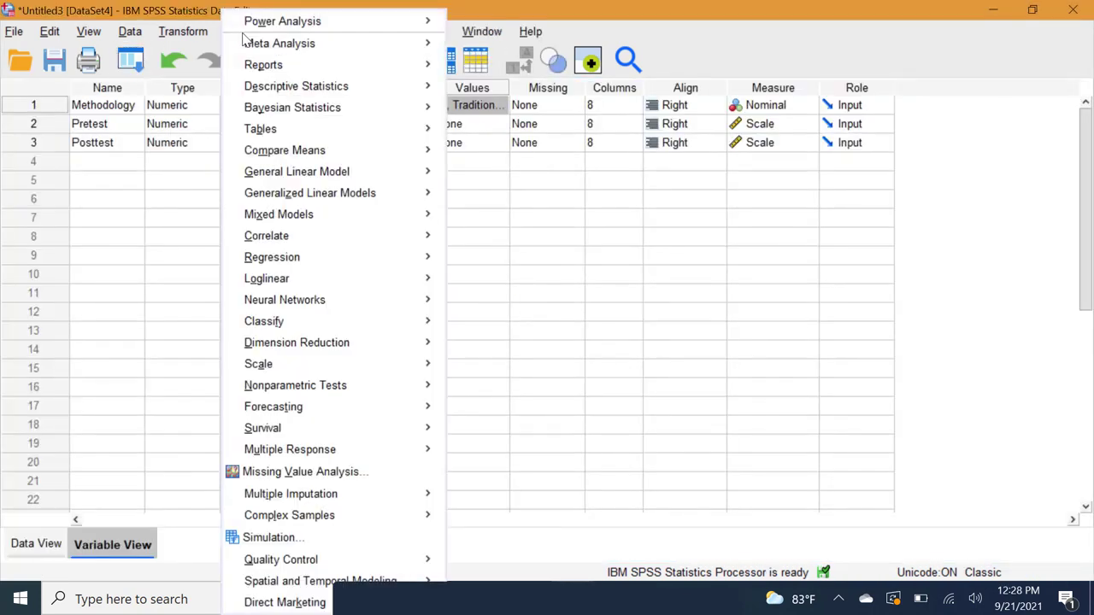
mouse_move(295, 174)
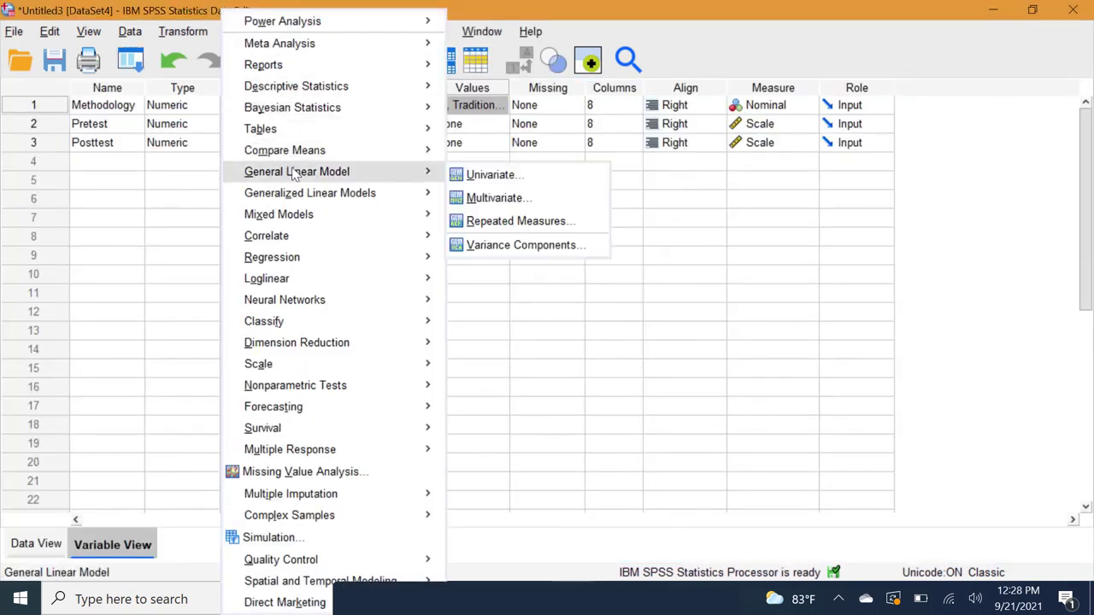
click(480, 175)
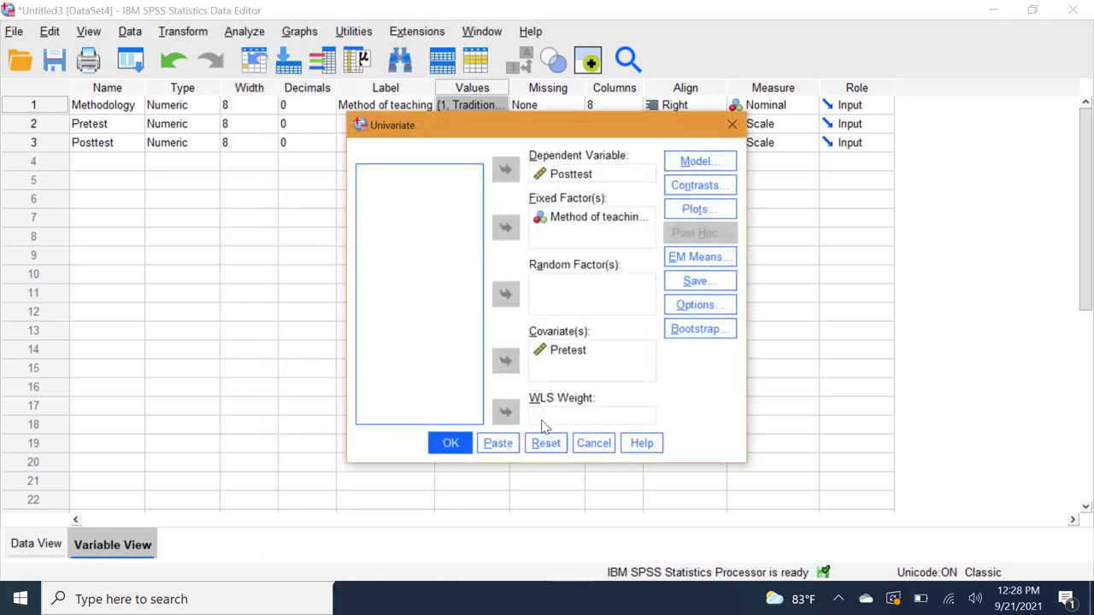
click(546, 443)
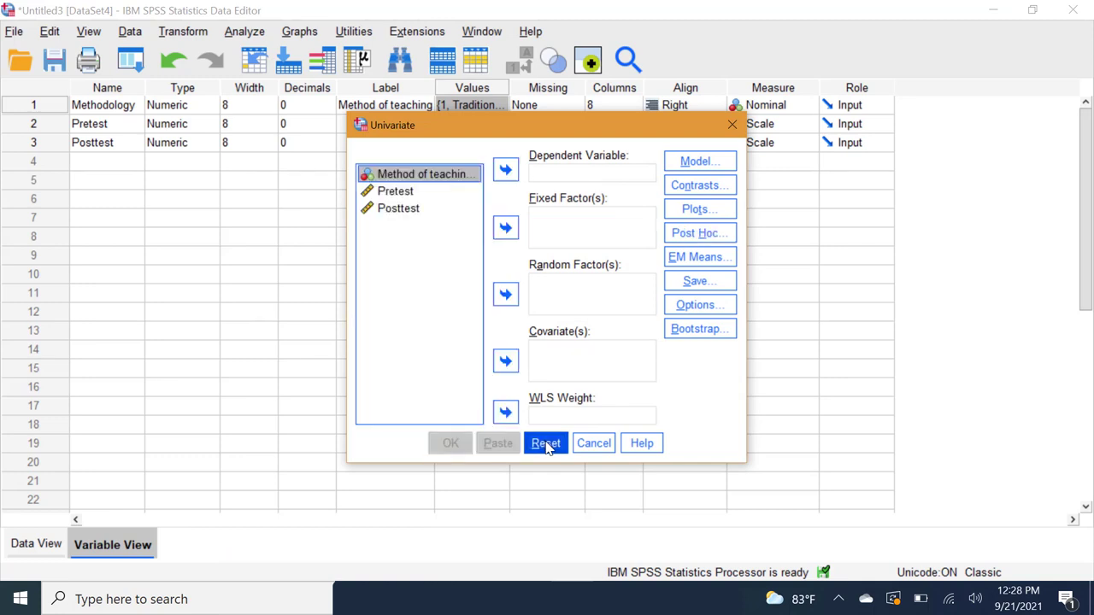
click(405, 210)
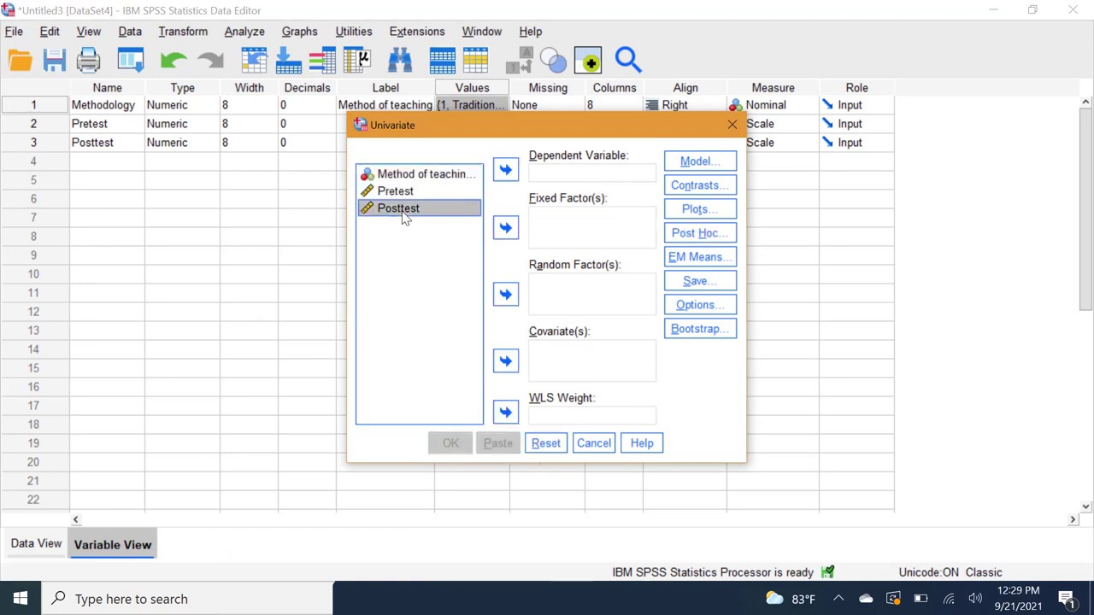
click(504, 174)
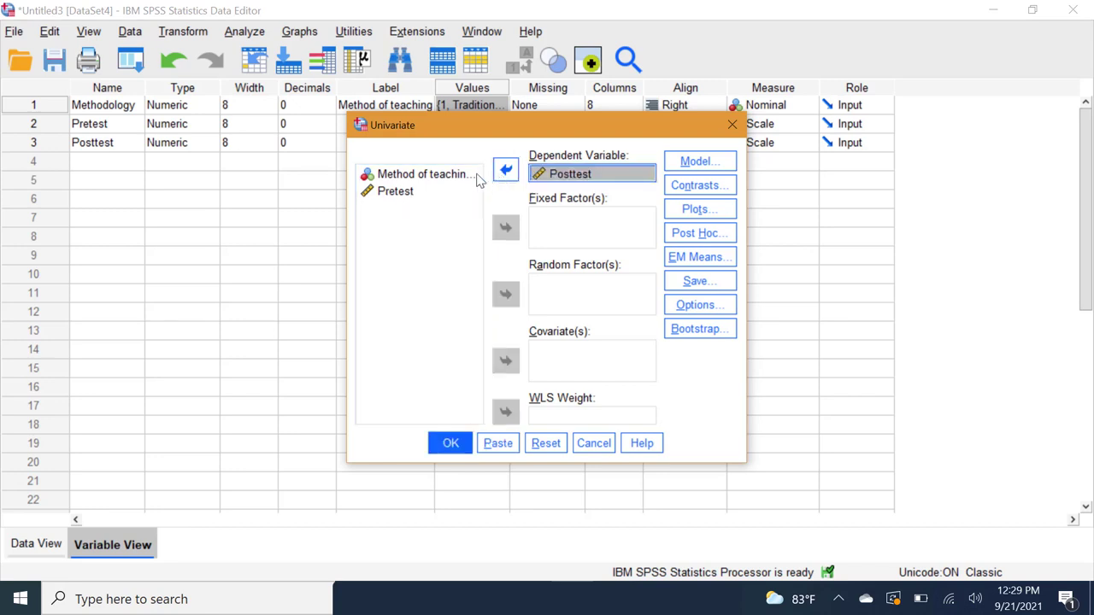
click(446, 180)
click(505, 231)
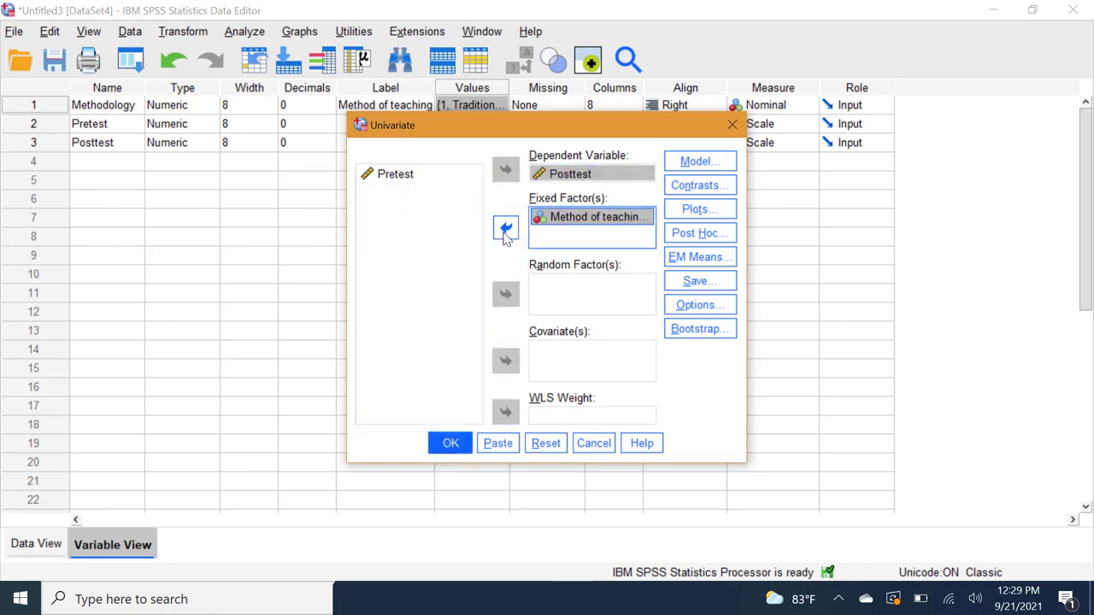
click(409, 176)
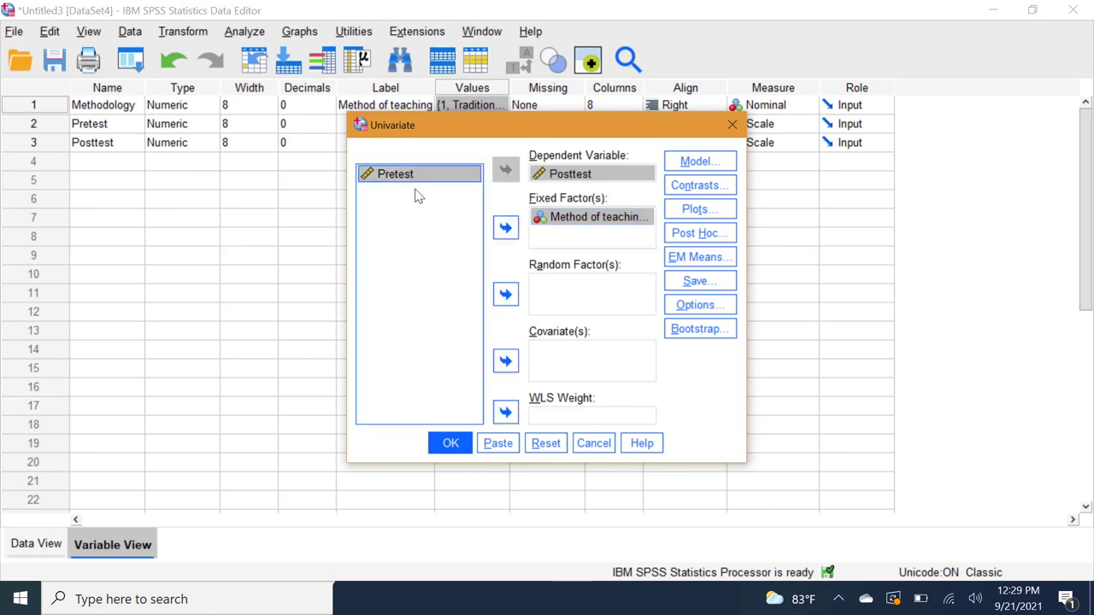
click(506, 361)
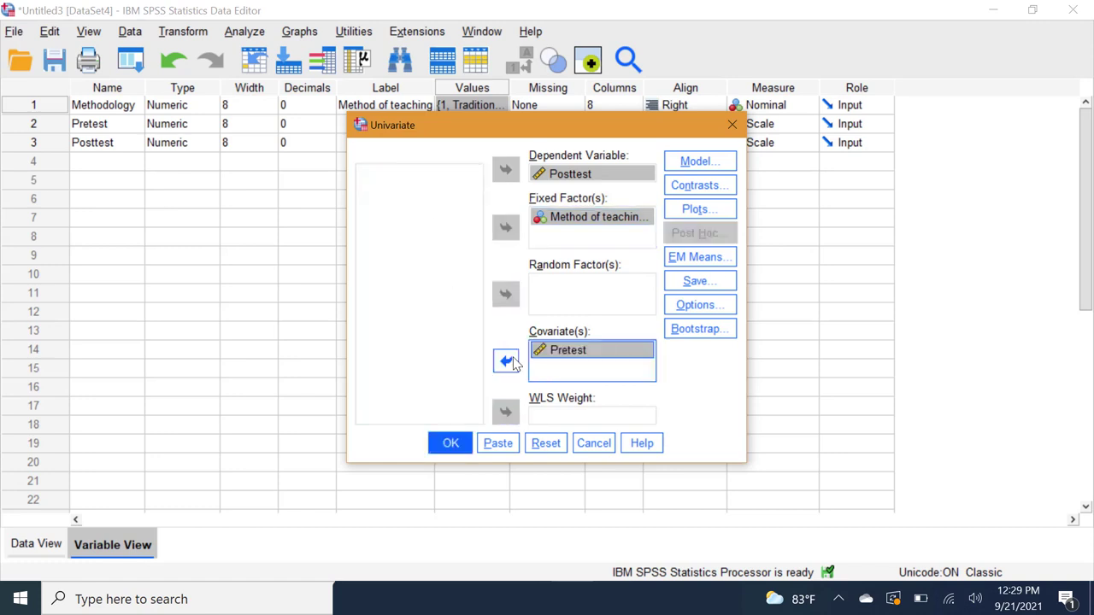
Specify a built-terms model containing only Methodology and Pretest, keeping the Type III sum of squares.
click(699, 161)
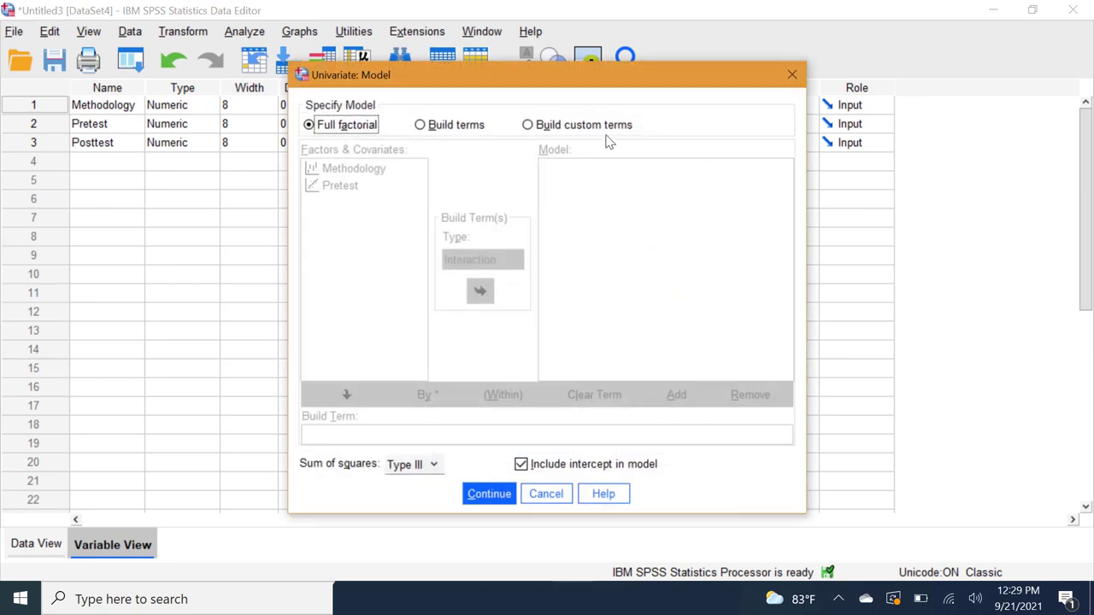
click(421, 125)
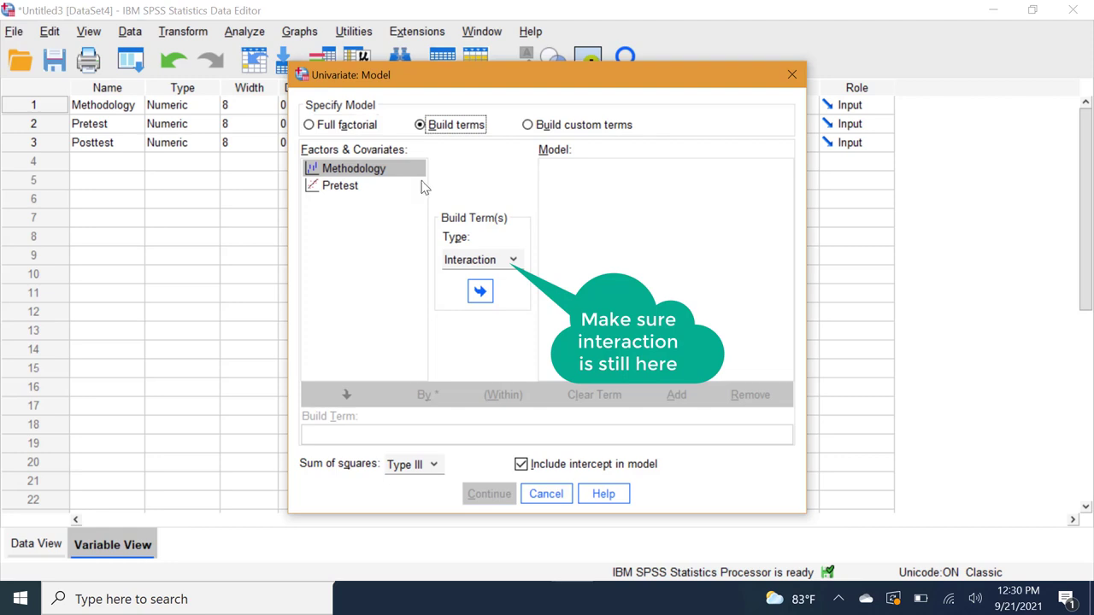
click(480, 292)
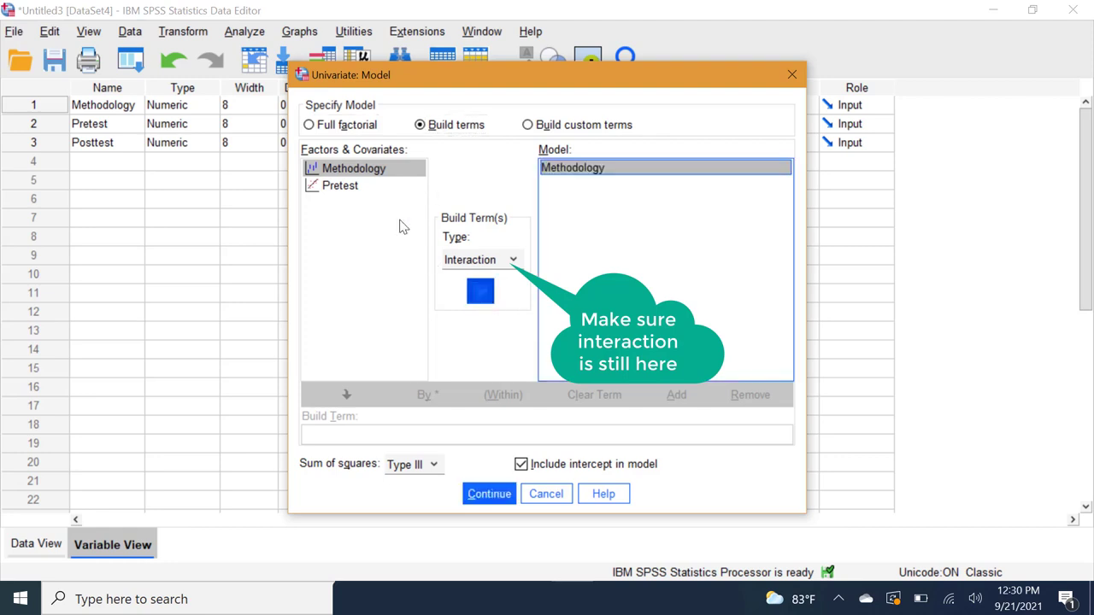
click(344, 193)
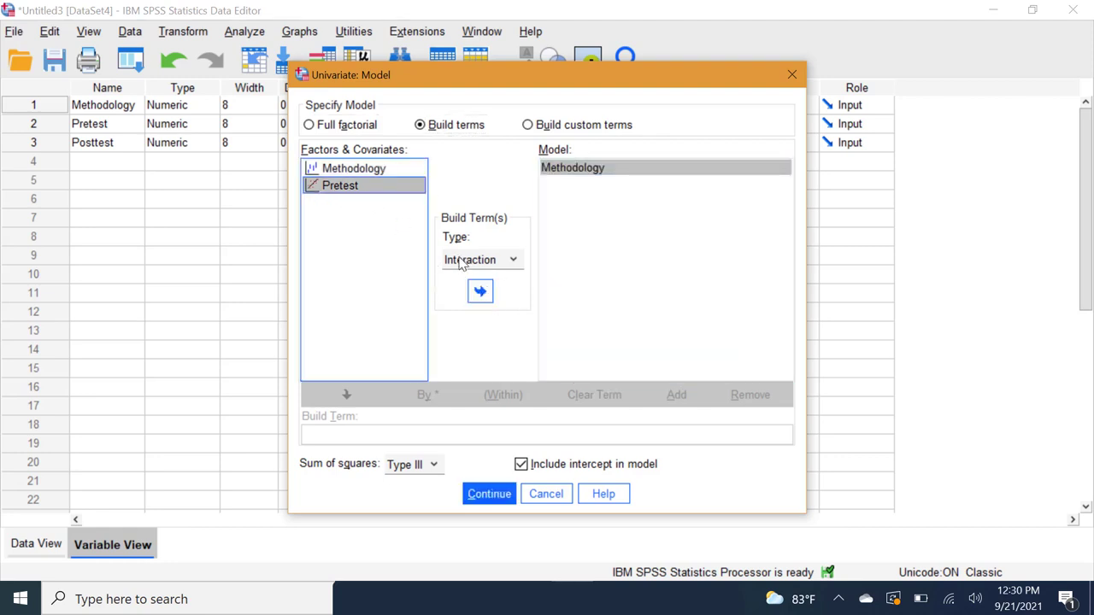
click(481, 292)
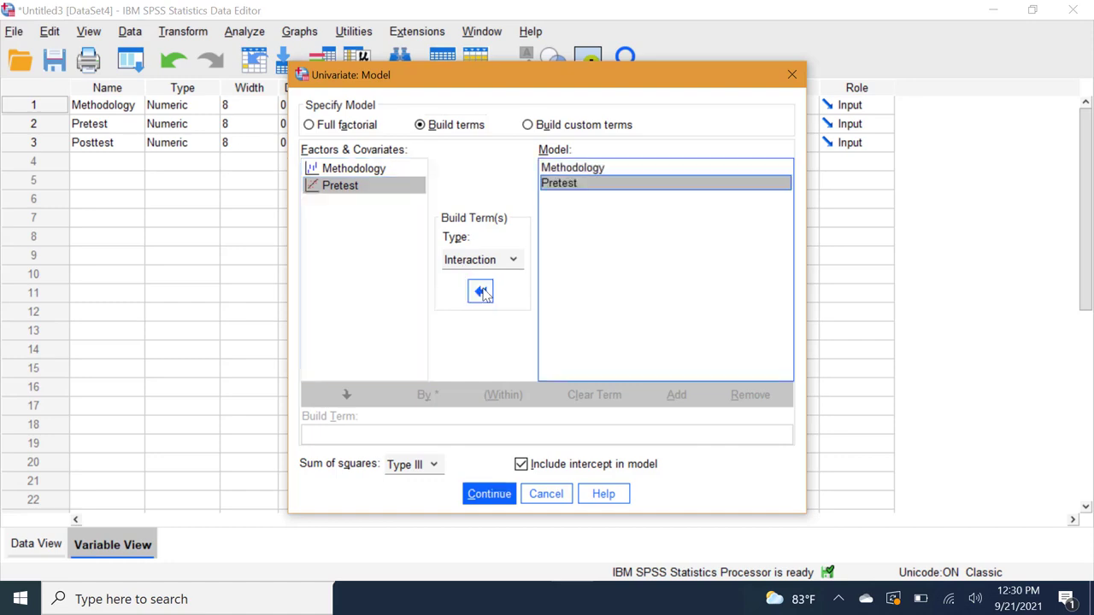
click(477, 494)
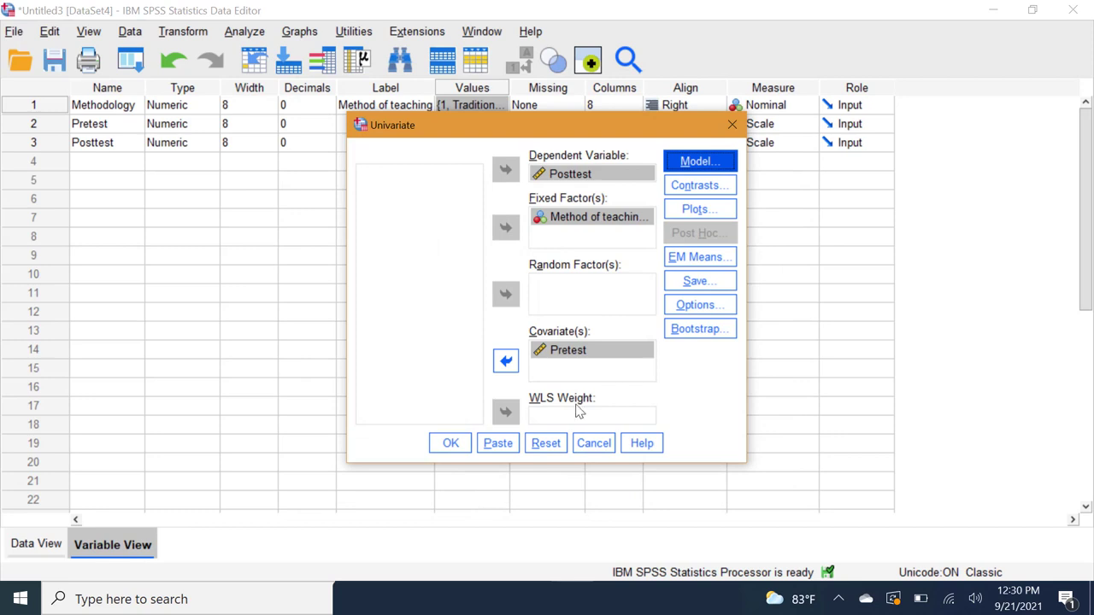
Display estimated marginal means for Methodology and compare its main effects with the LSD(none) confidence interval adjustment.
click(677, 260)
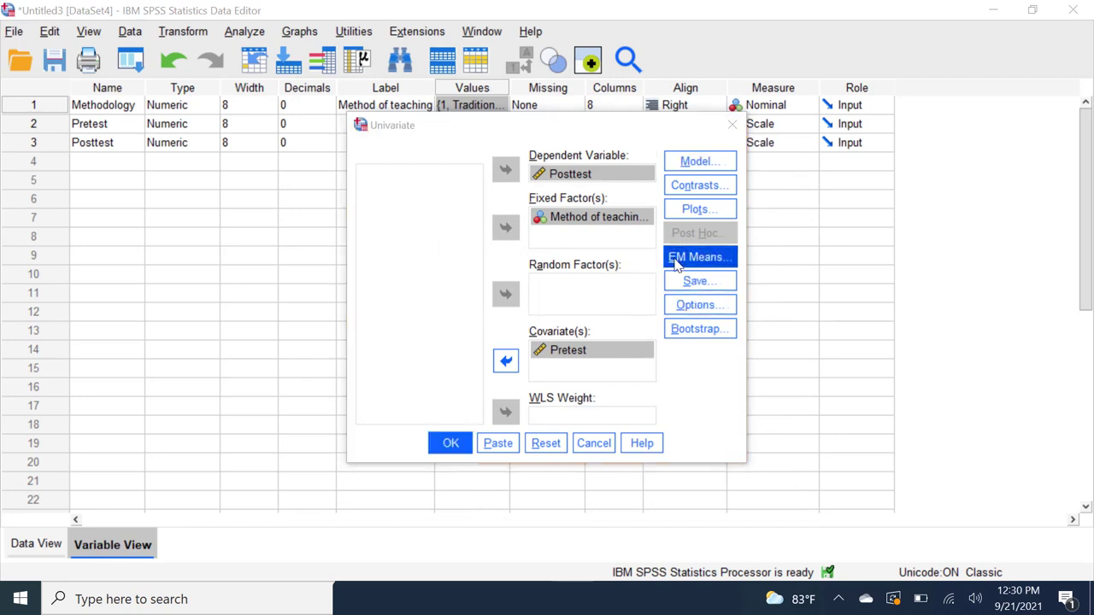
click(425, 256)
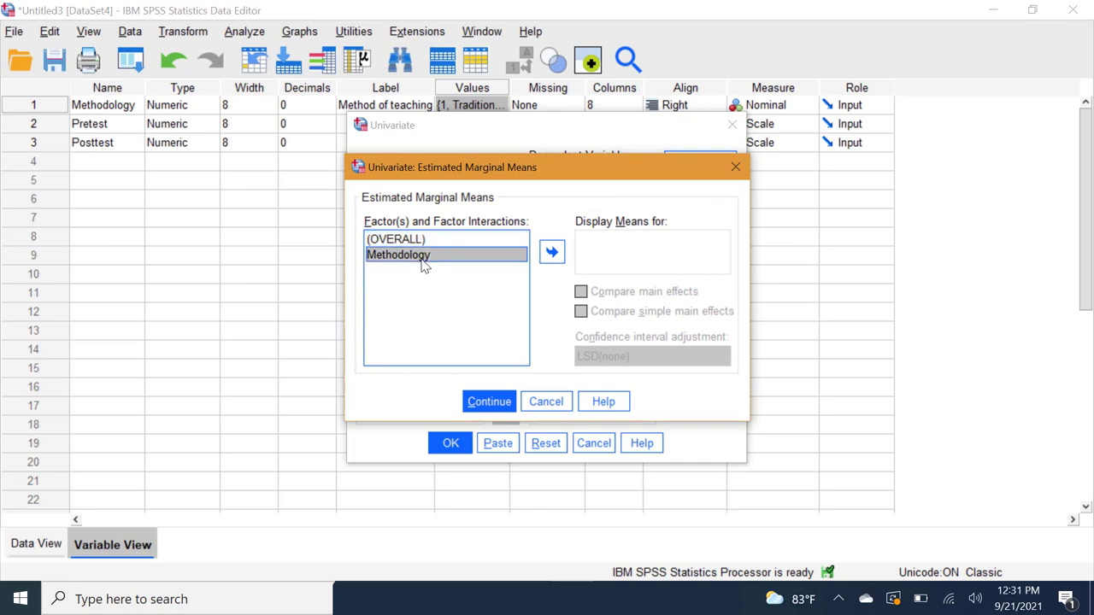
click(553, 253)
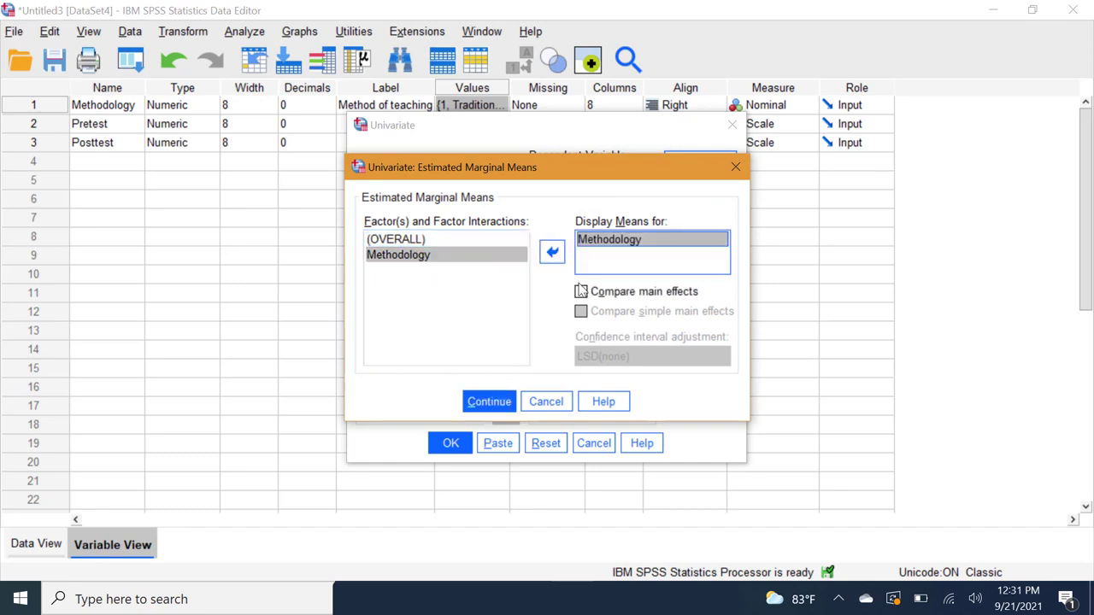
click(582, 293)
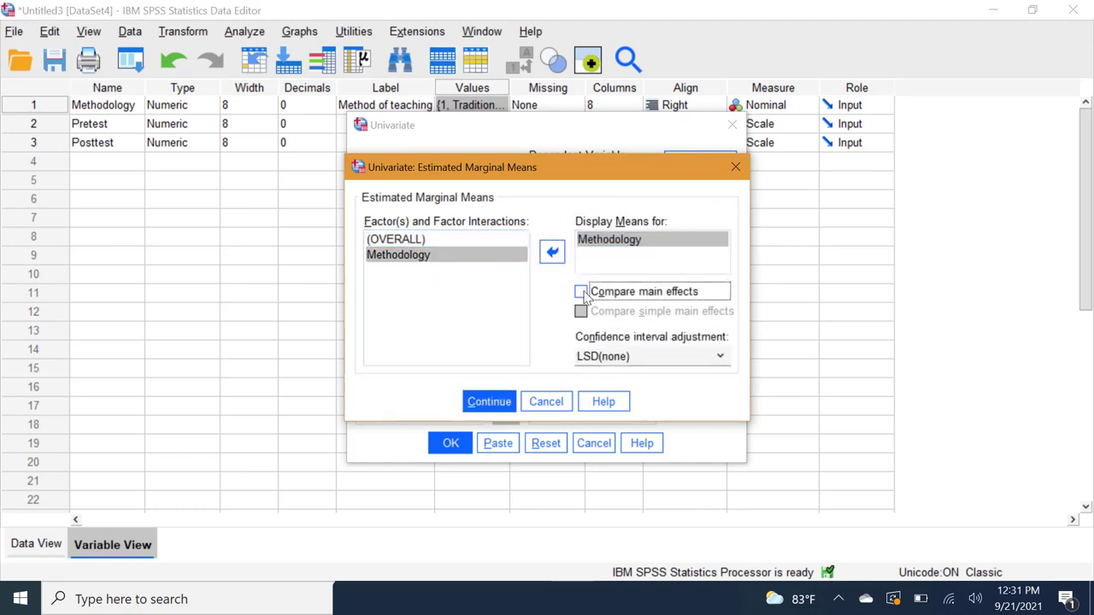
click(484, 407)
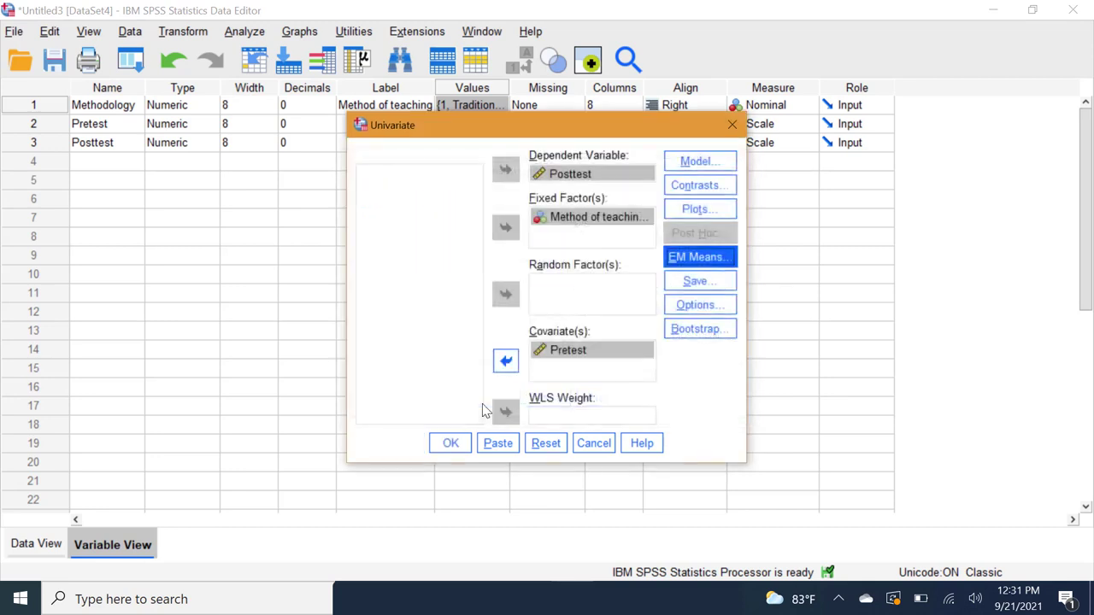
Include descriptive statistics and homogeneity tests in the Univariate output, and run the analysis.
click(716, 308)
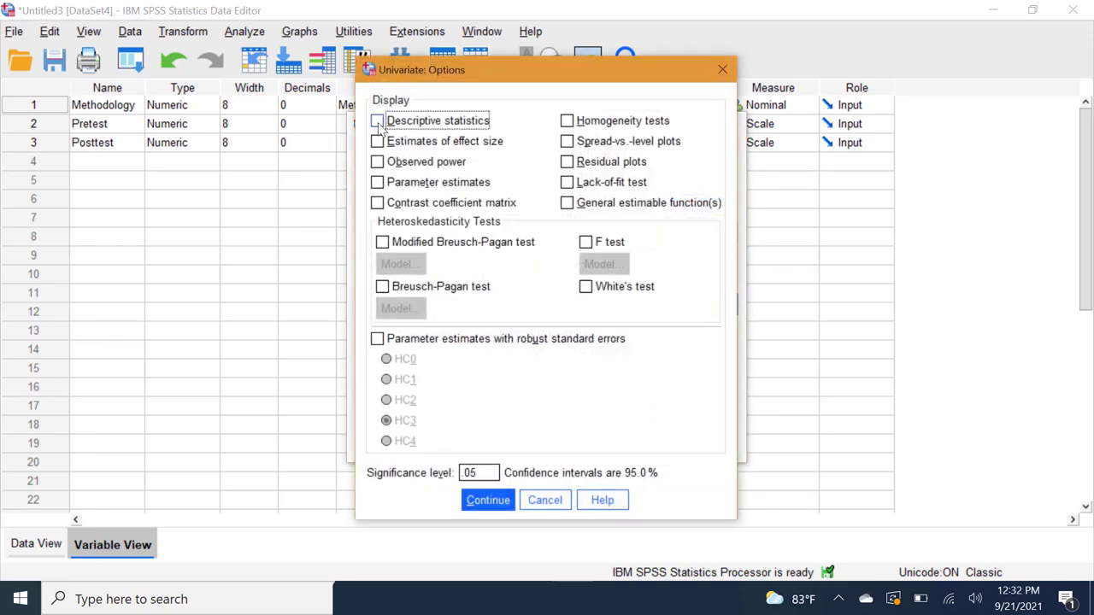
click(377, 120)
click(566, 121)
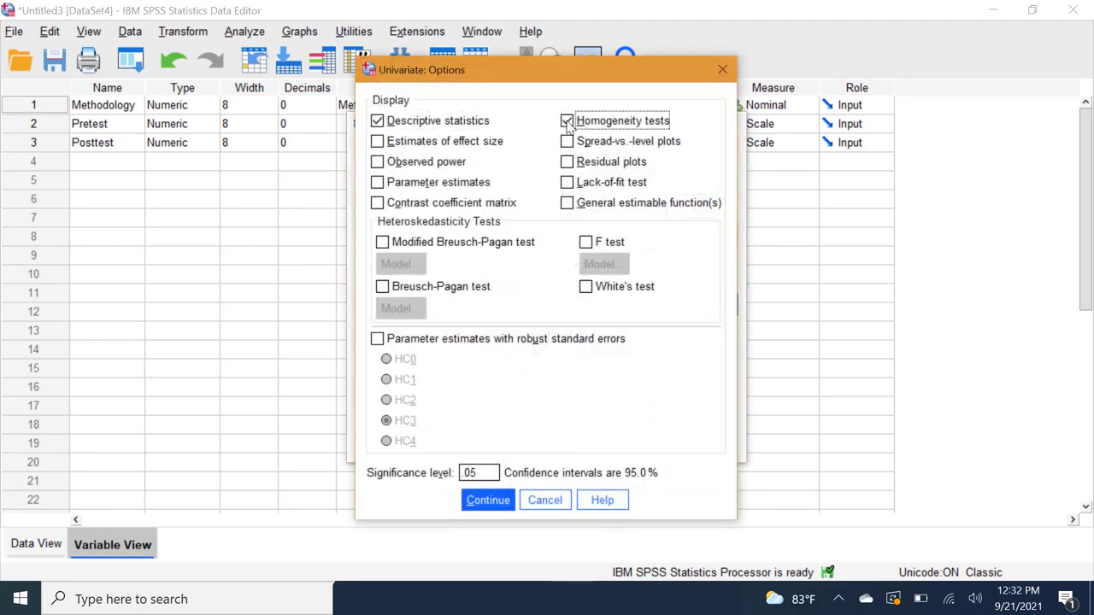
click(481, 506)
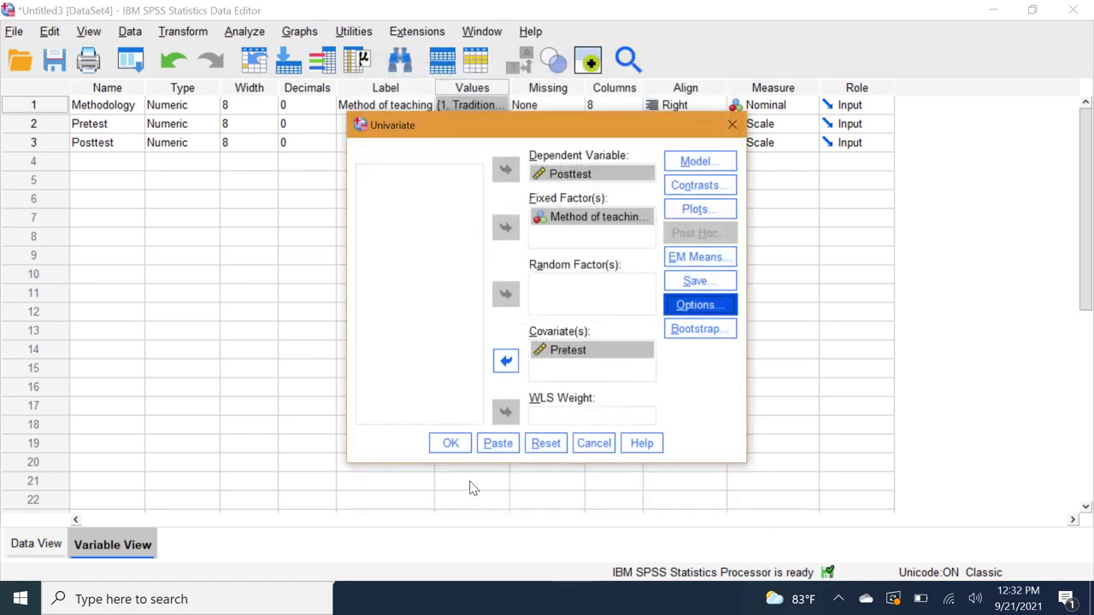
click(456, 445)
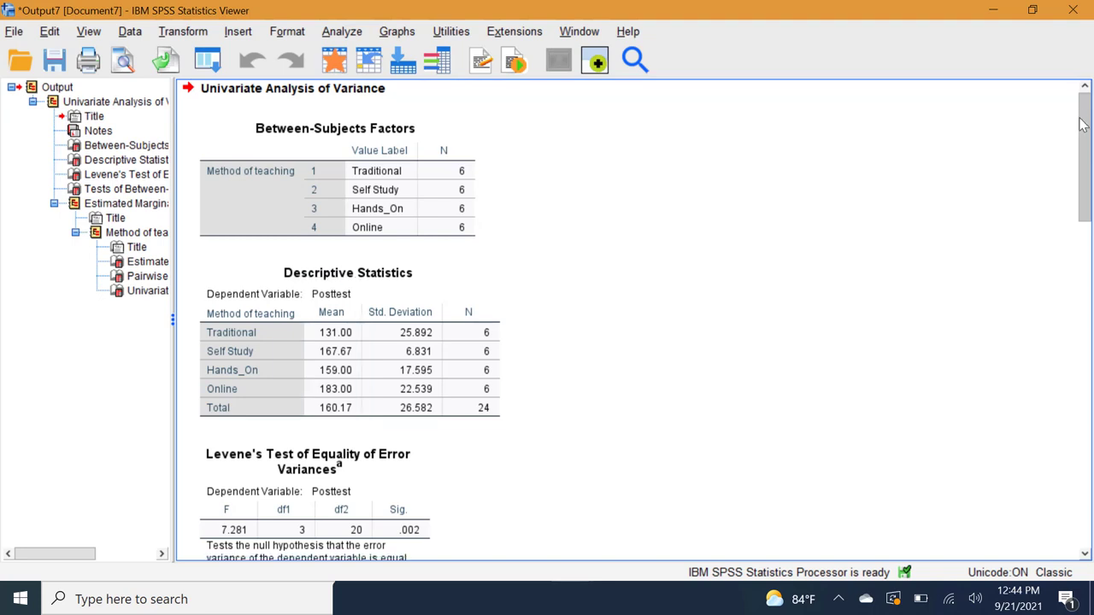
Examine the descriptive statistics, Levene's test, Tests of Between-Subjects Effects and estimated marginal means of Posttest in the output.
drag(1083, 115, 1087, 171)
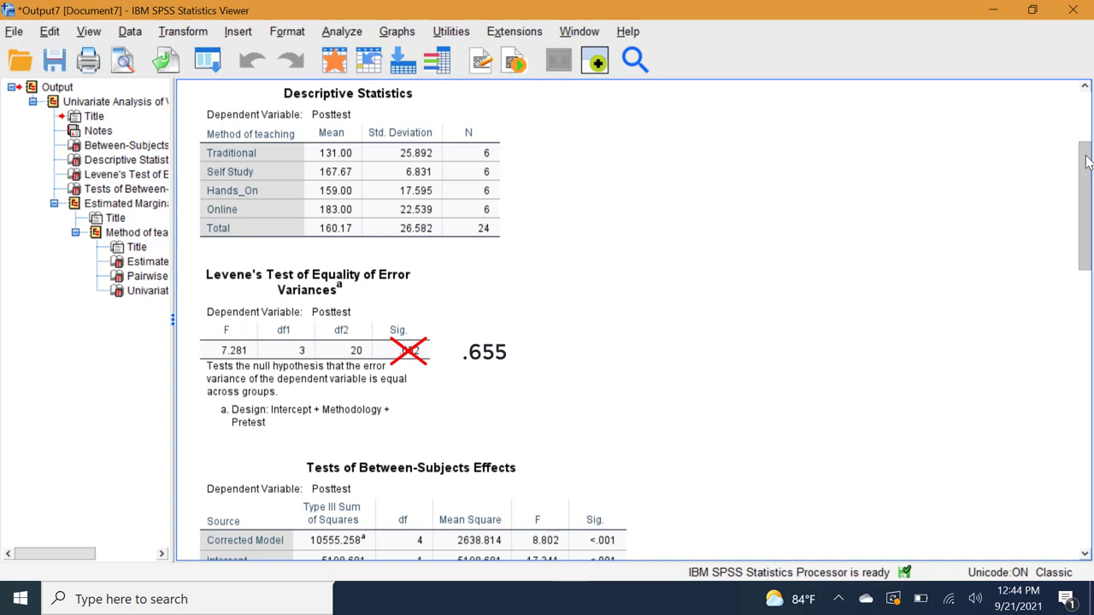
drag(1087, 162, 1089, 209)
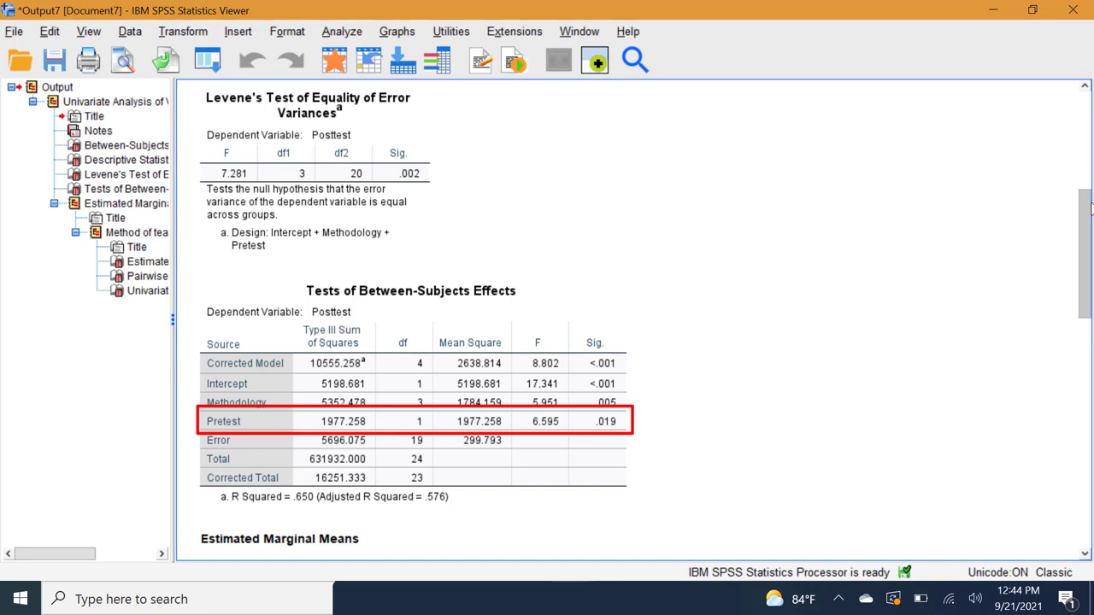
scroll(1091, 209, down, 8)
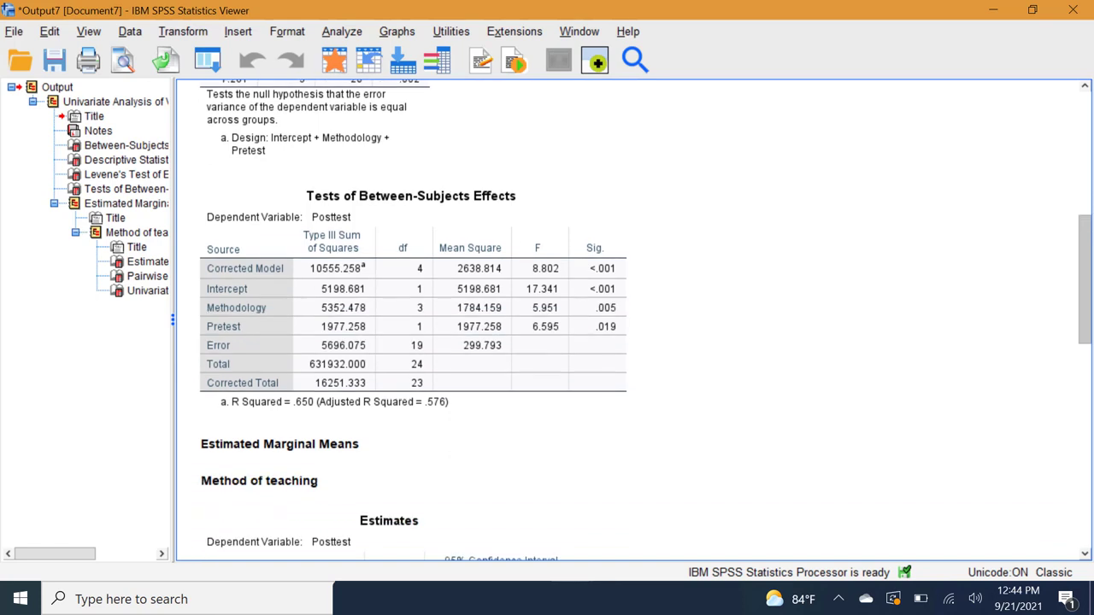
scroll(1091, 394, down, 8)
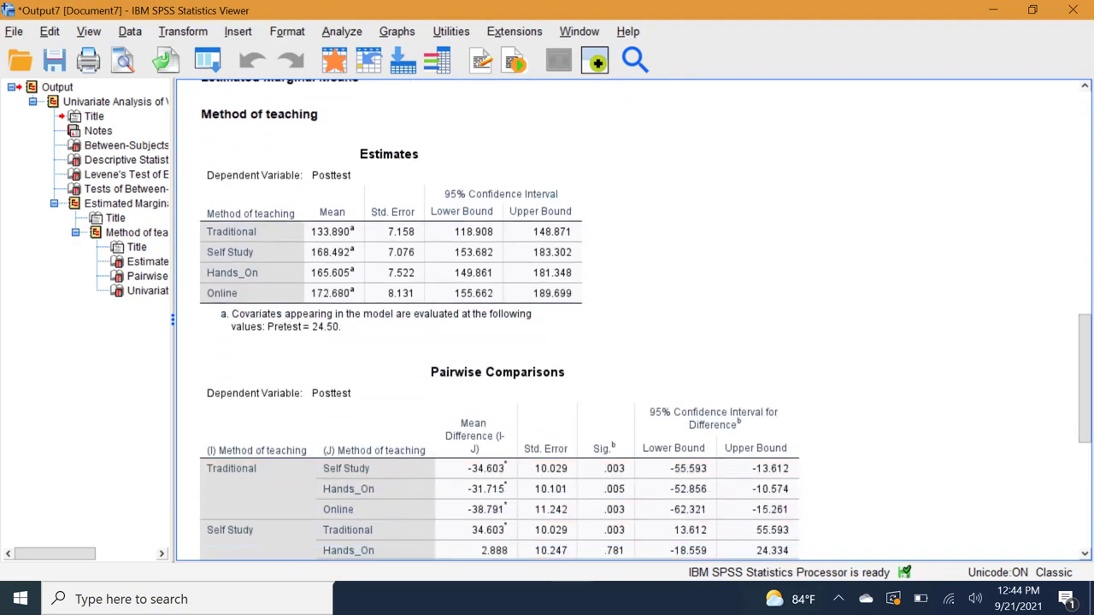